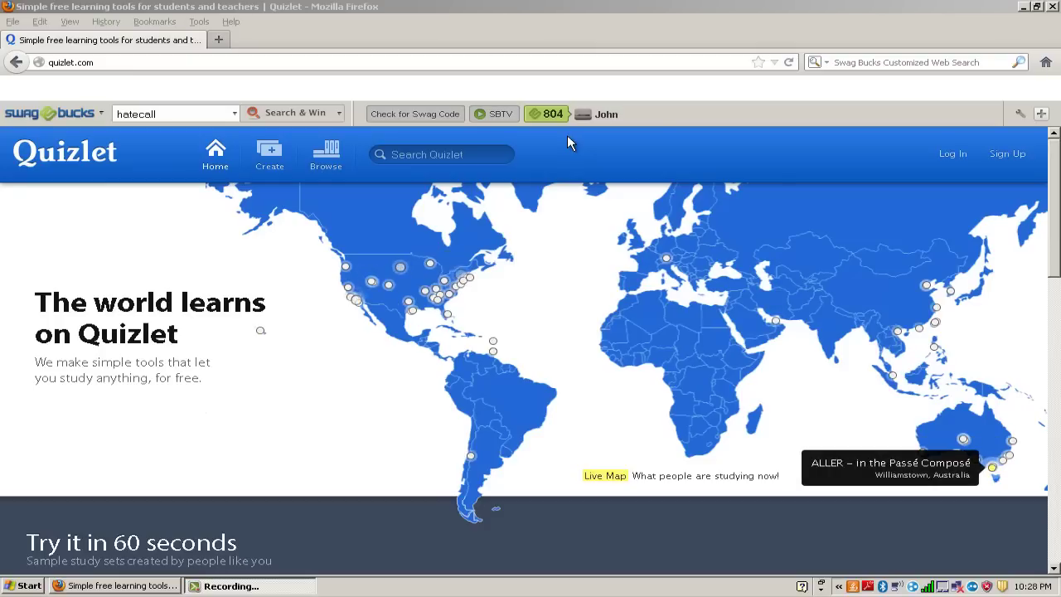
Bring the Quizlet browser window forward and open the Create a Quizlet Account sign-up form
left_click(222, 6)
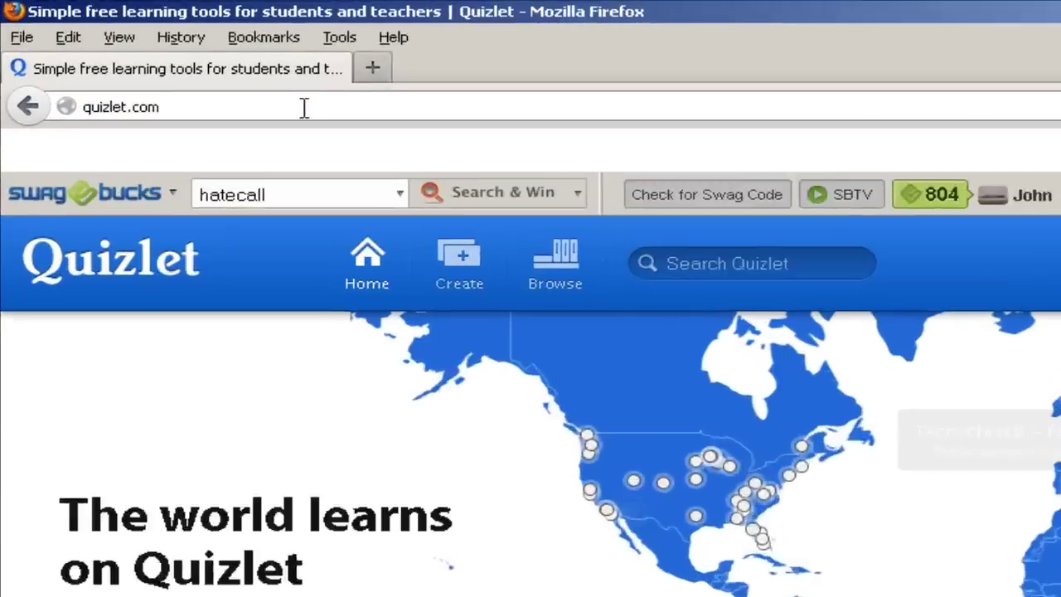
left_click(111, 63)
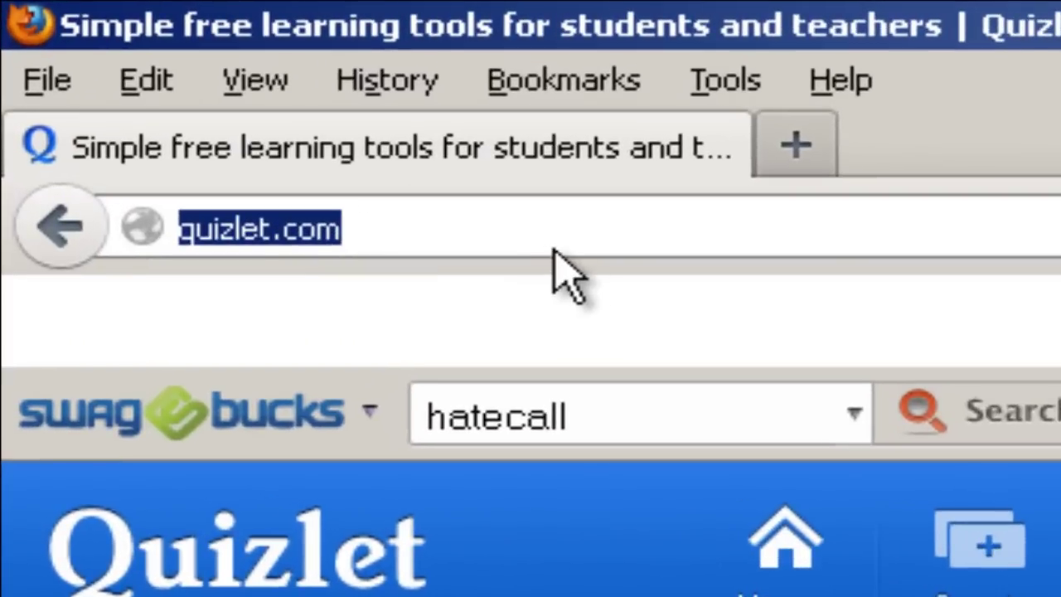
left_click(510, 419)
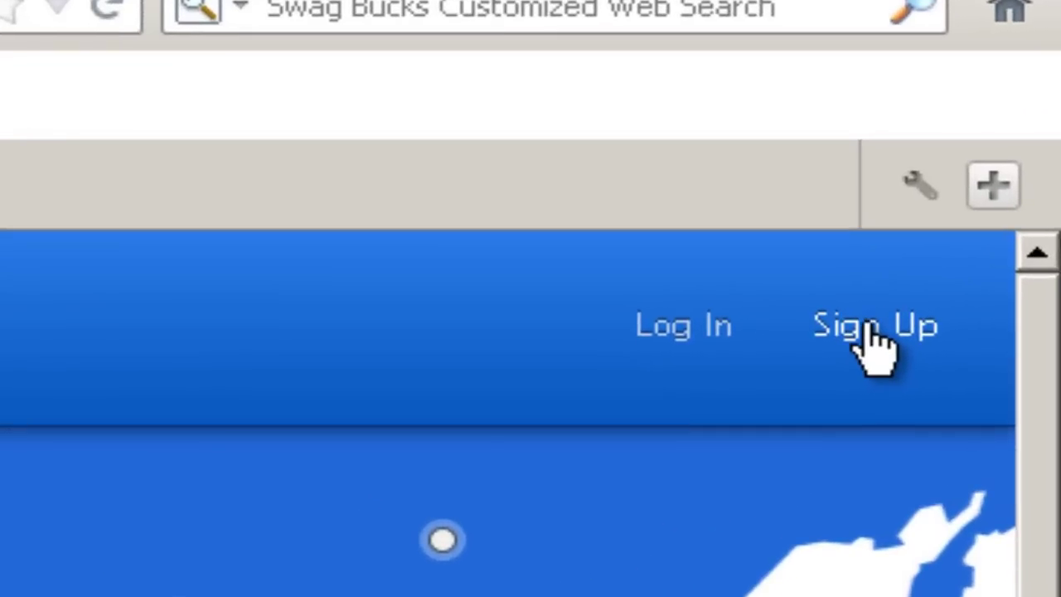
left_click(869, 331)
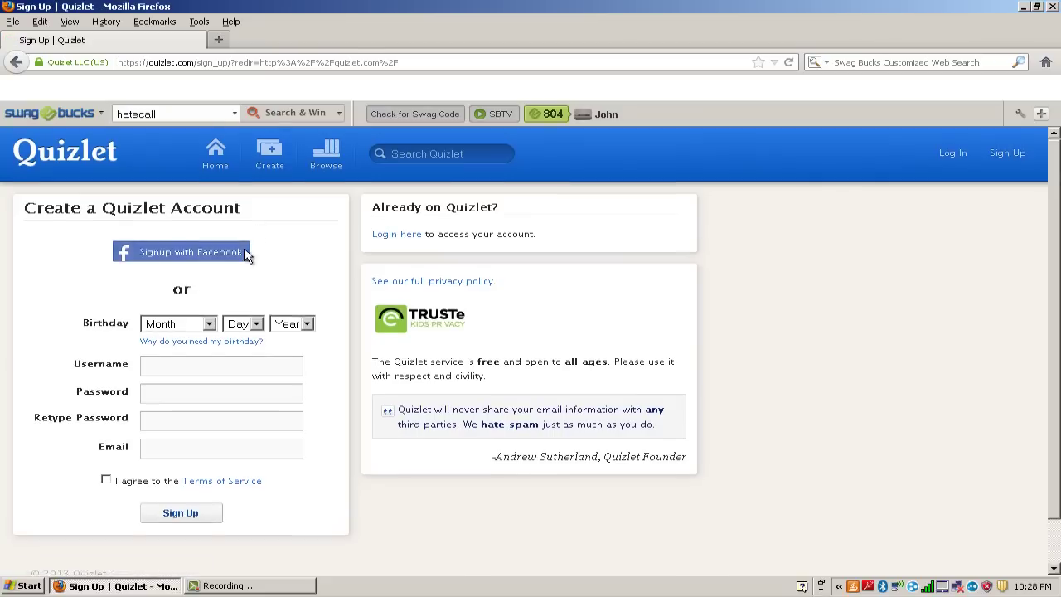
scroll(239, 262, "down", 1)
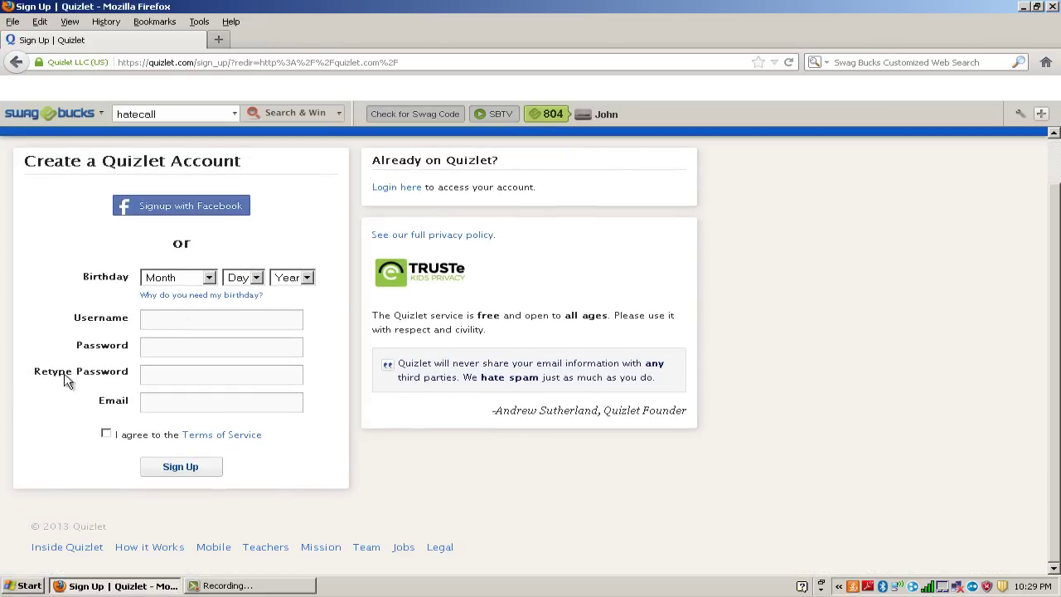
scroll(157, 265, "up", 1)
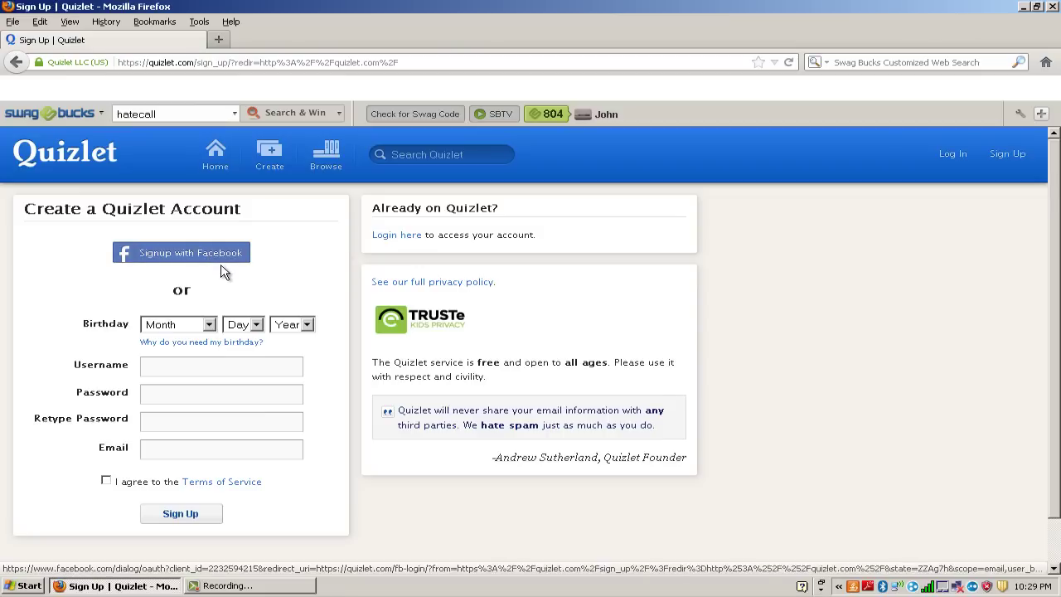
Log in to Quizlet with the existing account's username and password
left_click(950, 158)
type("ballammar")
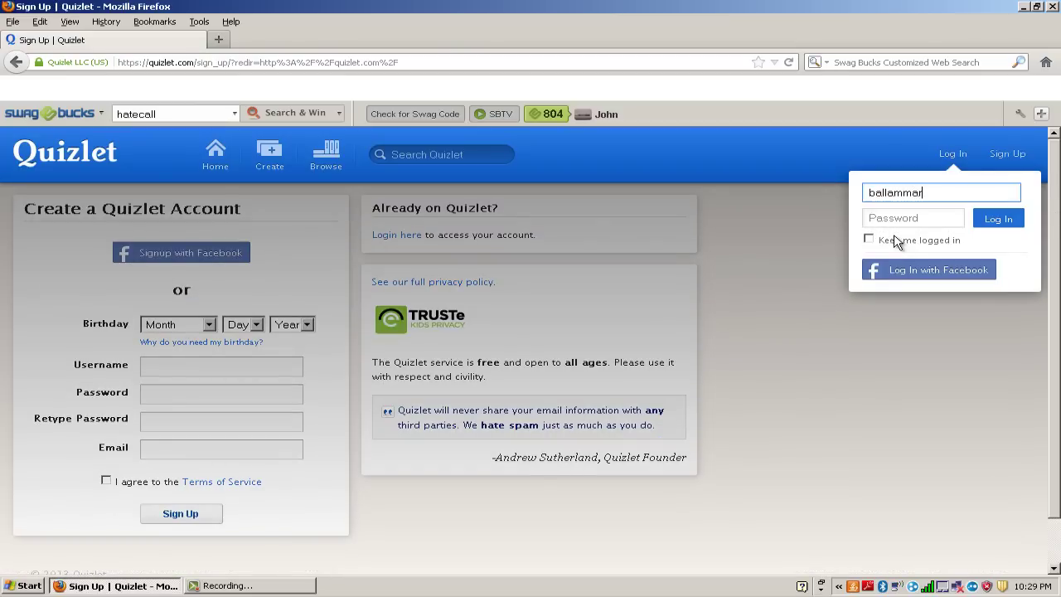
key("Tab")
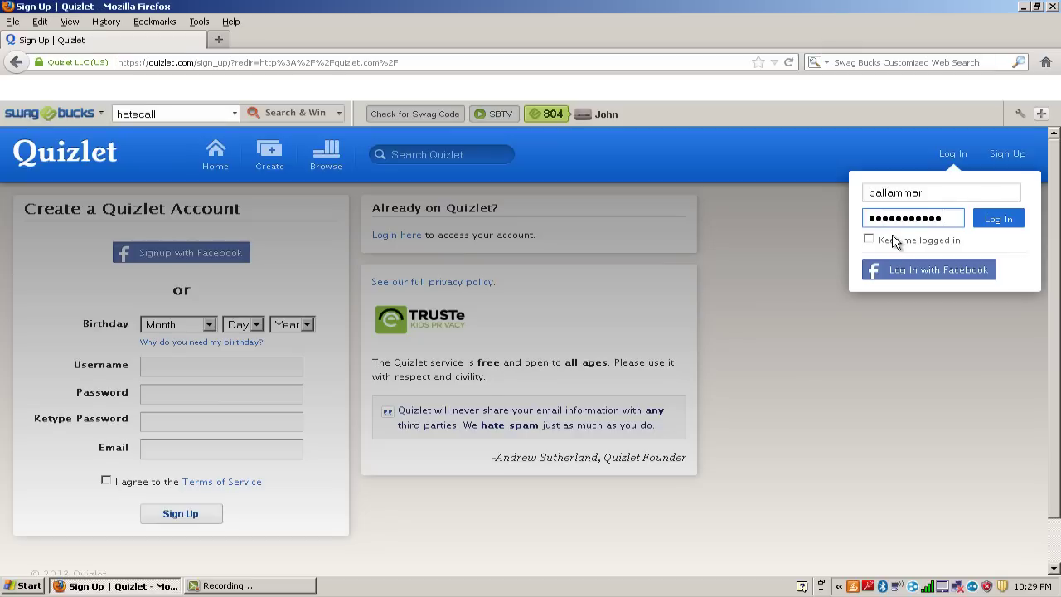
key("Return")
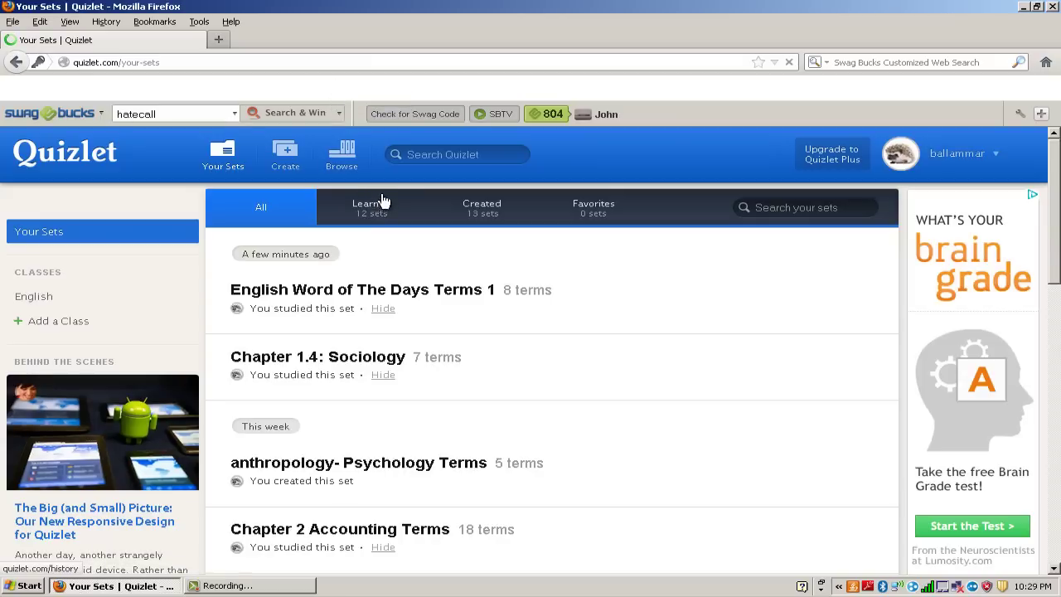
Scroll the Your Sets list down to Pig Dissection Test, then back to the top
left_click_drag(1056, 206, 1058, 207)
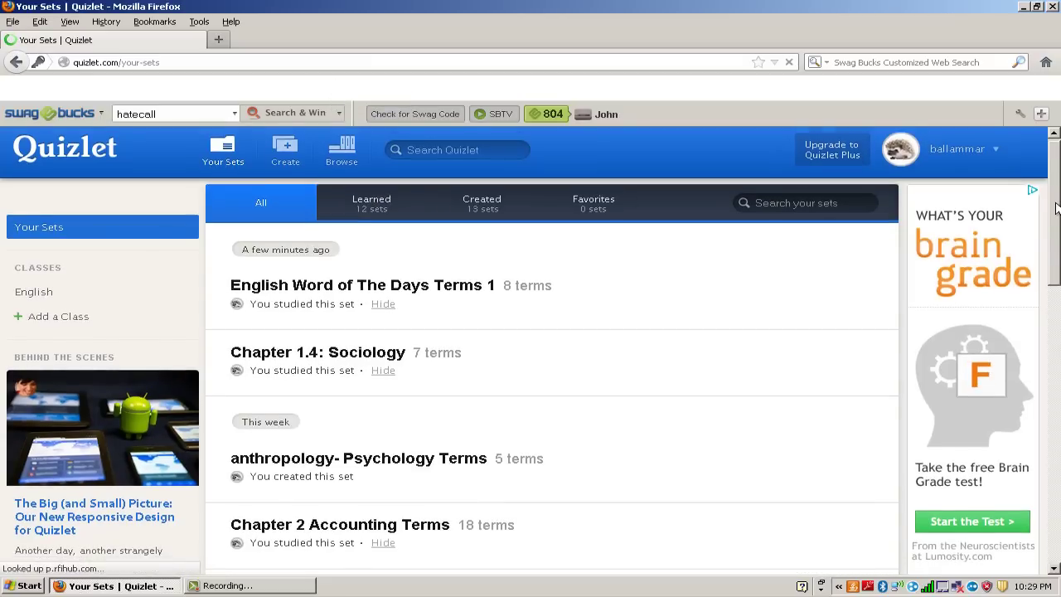
scroll(510, 313, "down", 2)
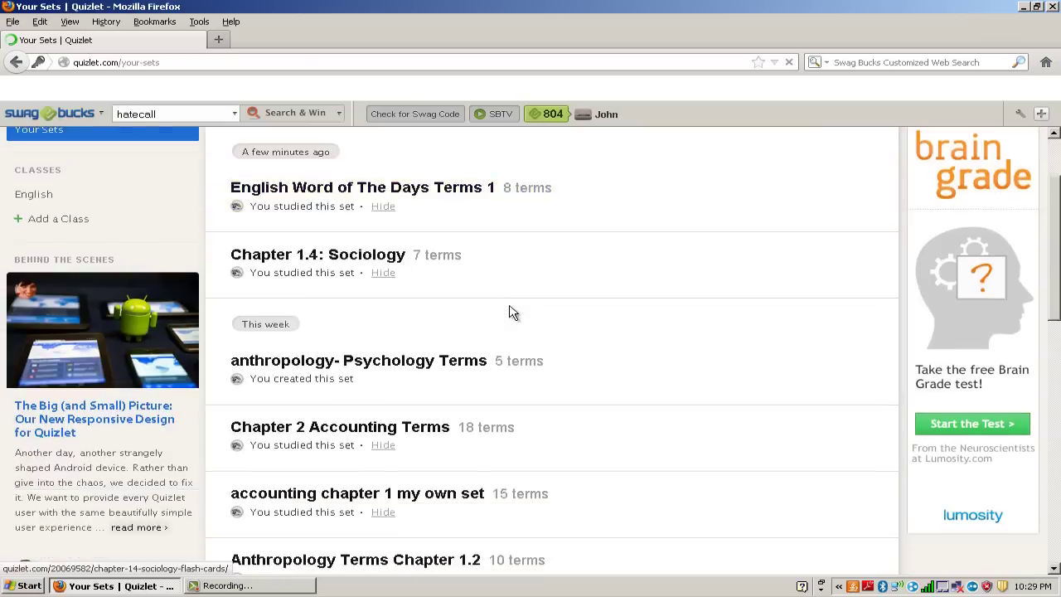
scroll(510, 312, "down", 12)
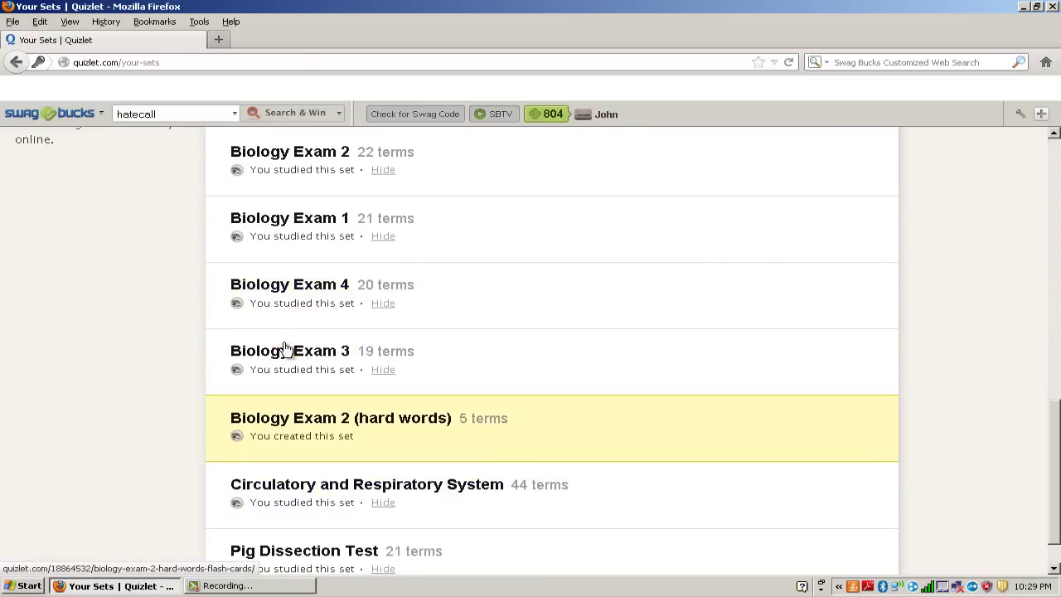
scroll(284, 348, "down", 1)
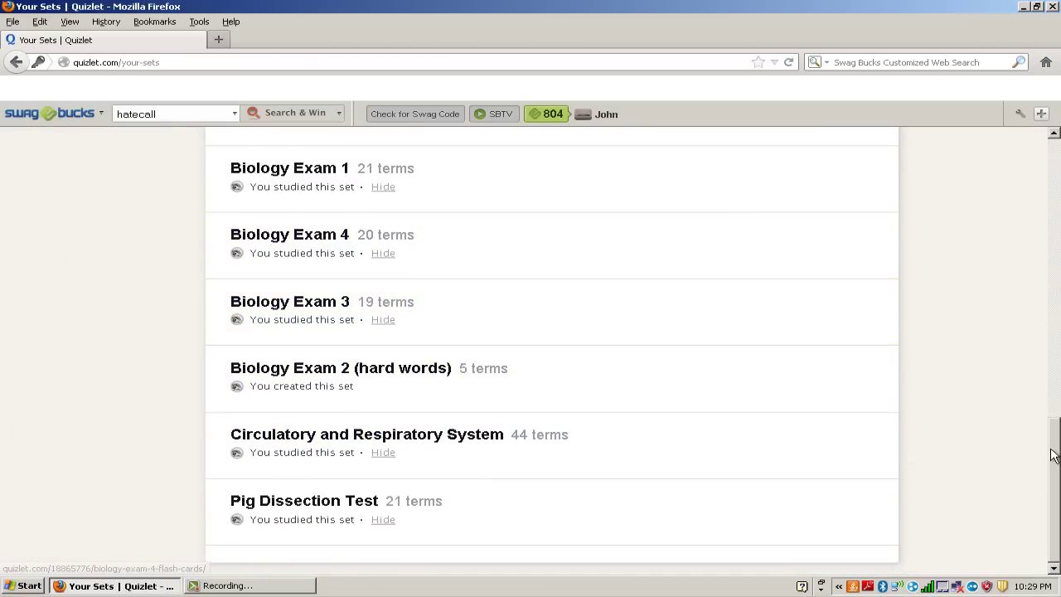
left_click_drag(1054, 455, 1054, 141)
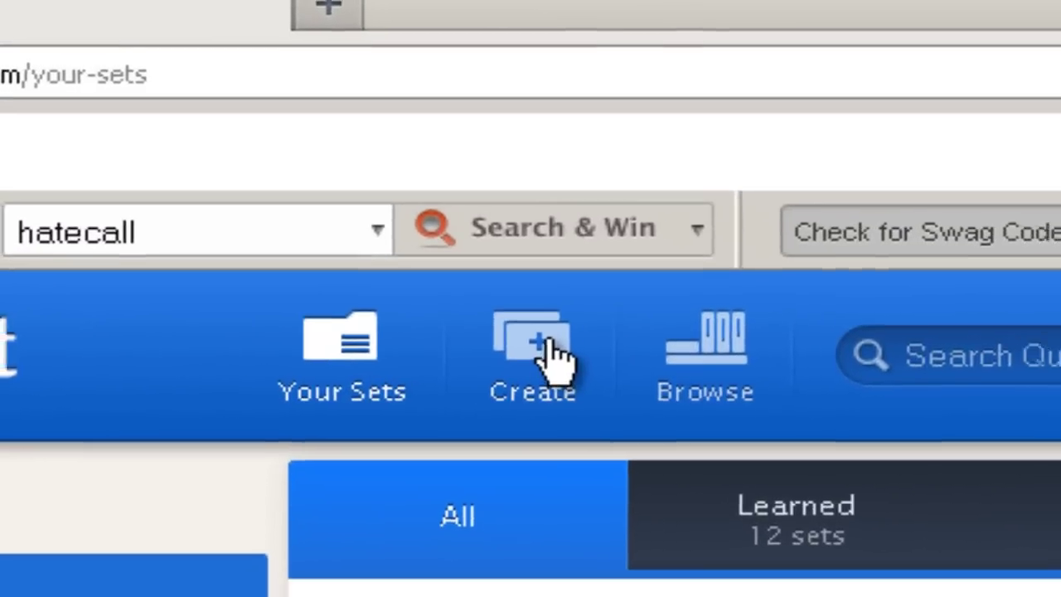
Start a new study set and review the restored English Terms title and description
left_click(547, 348)
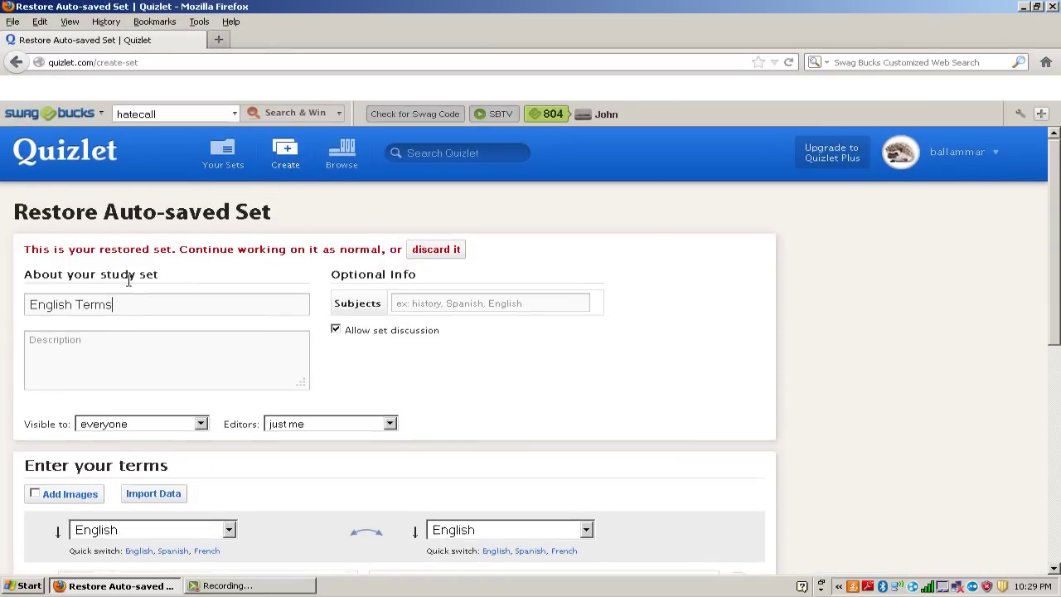
scroll(125, 275, "down", 2)
left_click_drag(33, 193, 157, 195)
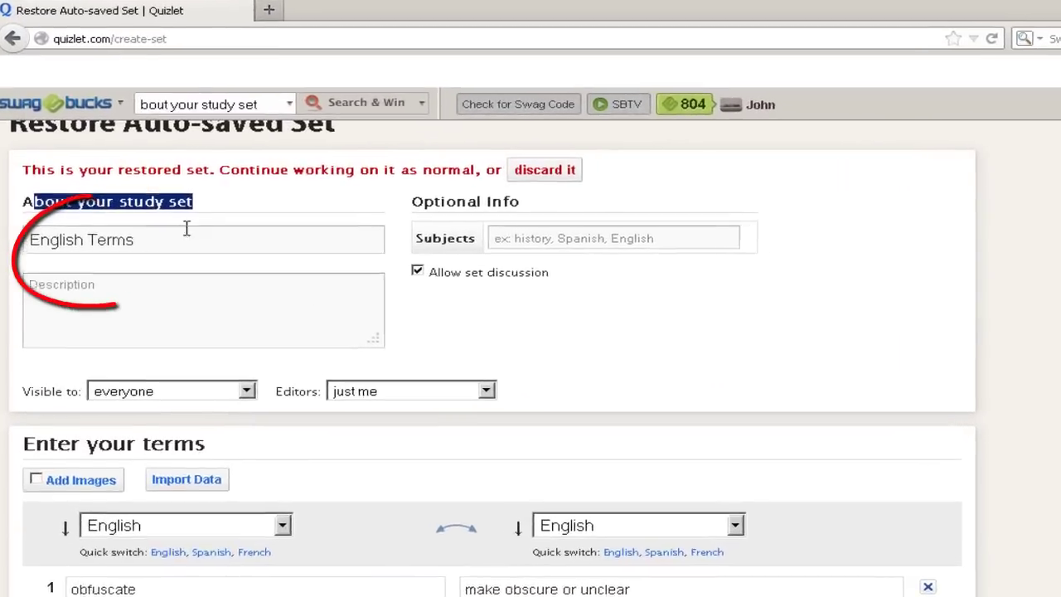
left_click(172, 241)
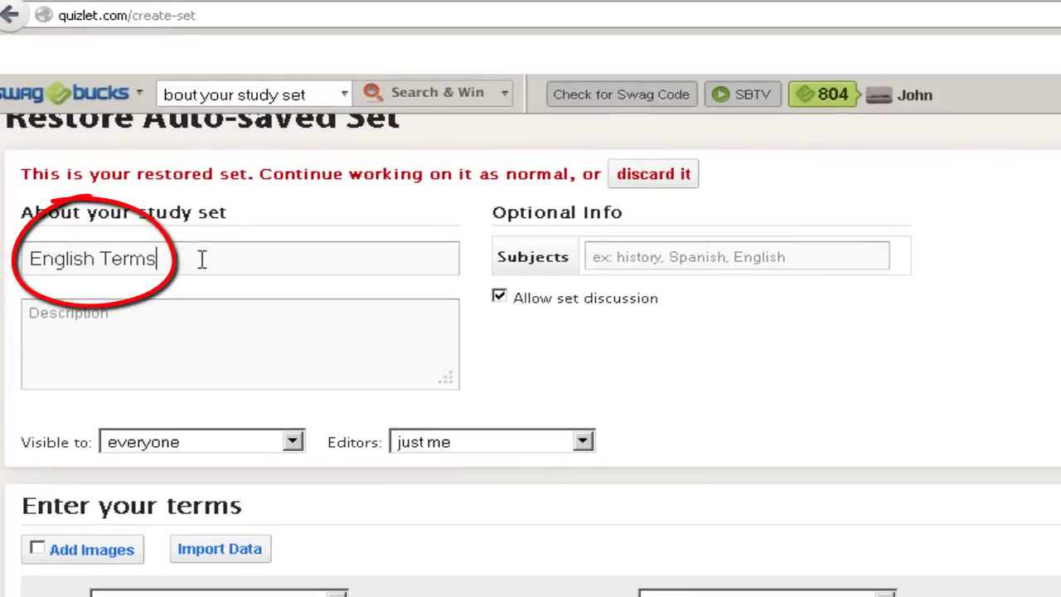
key("ctrl+shift+Left")
key("ctrl+shift+Left")
key("Right")
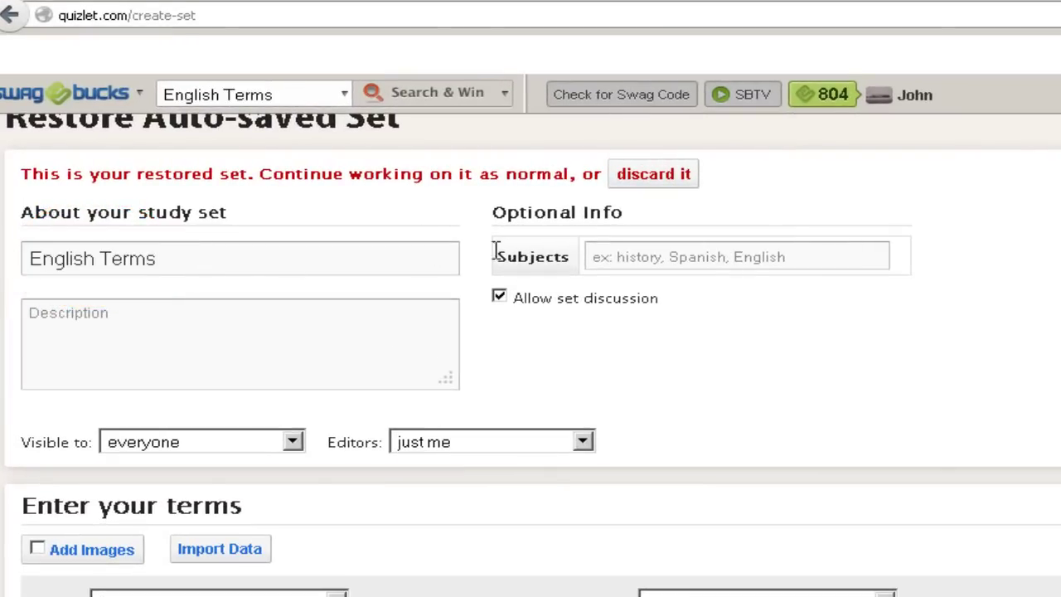
left_click(192, 345)
scroll(216, 306, "down", 5)
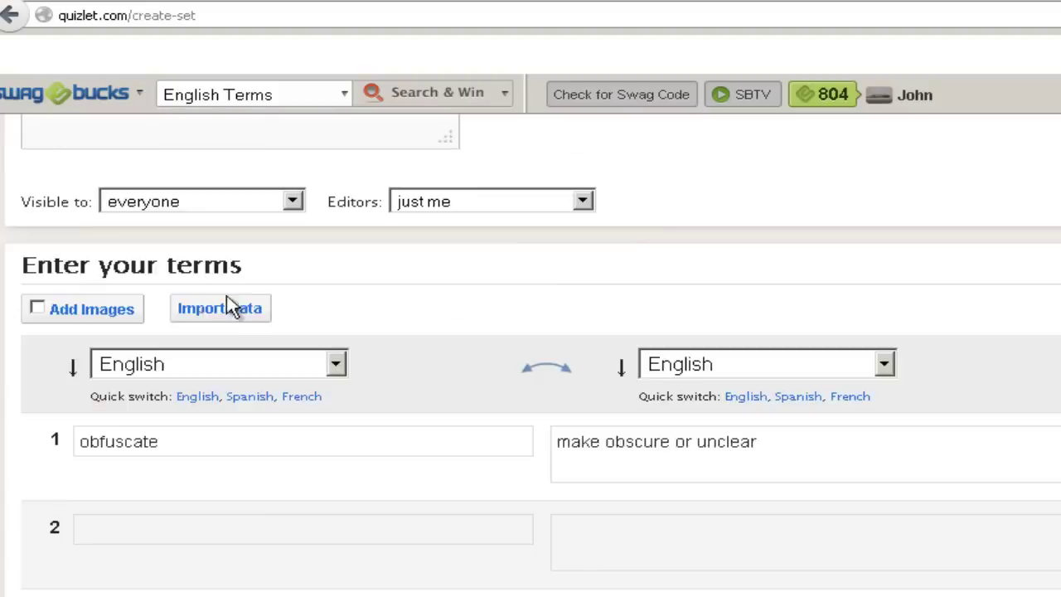
scroll(196, 221, "up", 5)
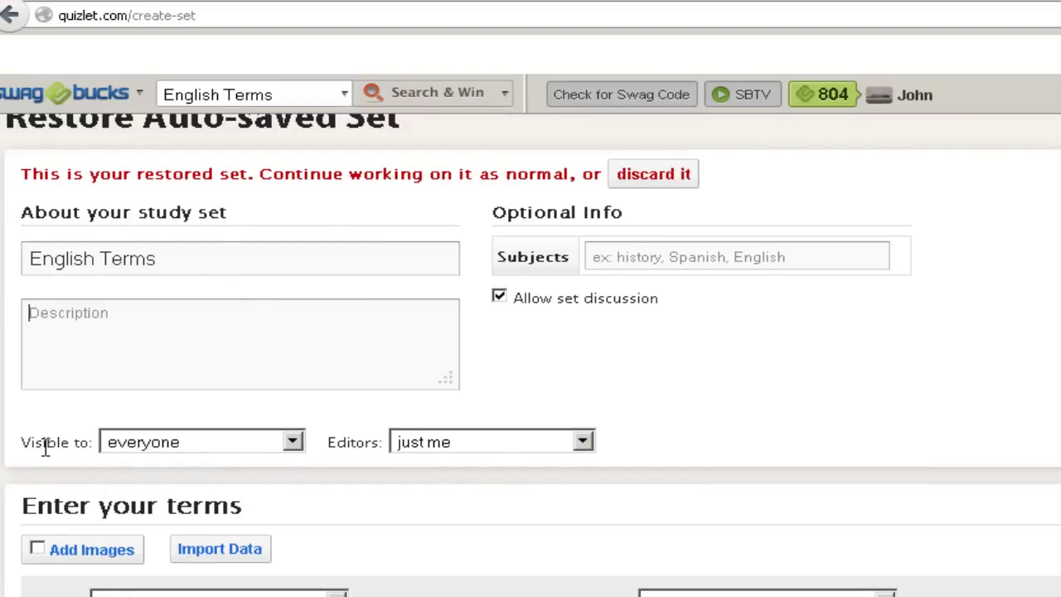
Keep the set visible to everyone and editable only by me
left_click_drag(21, 442, 356, 448)
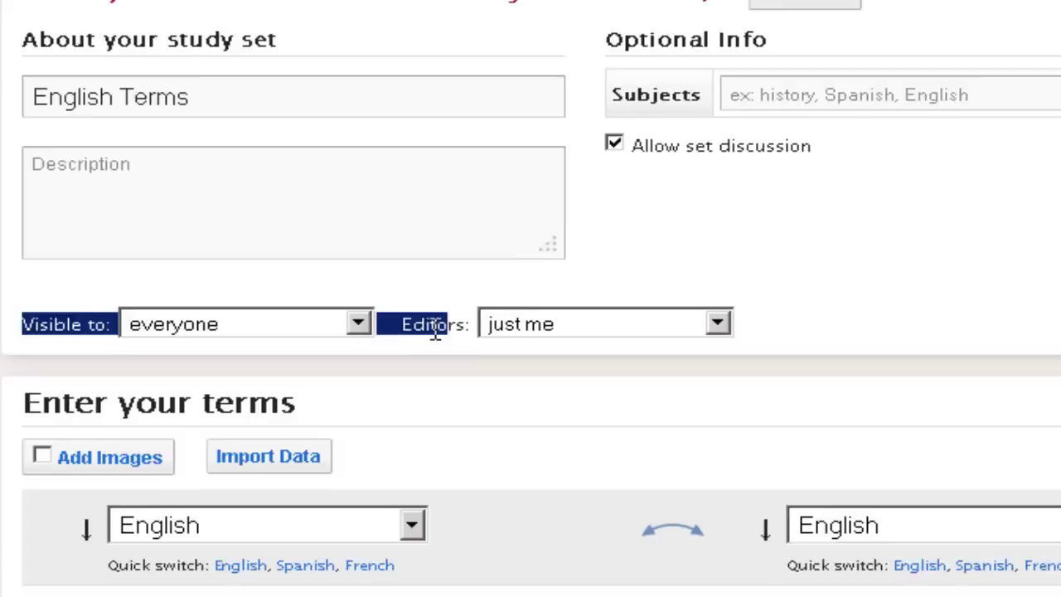
left_click(671, 338)
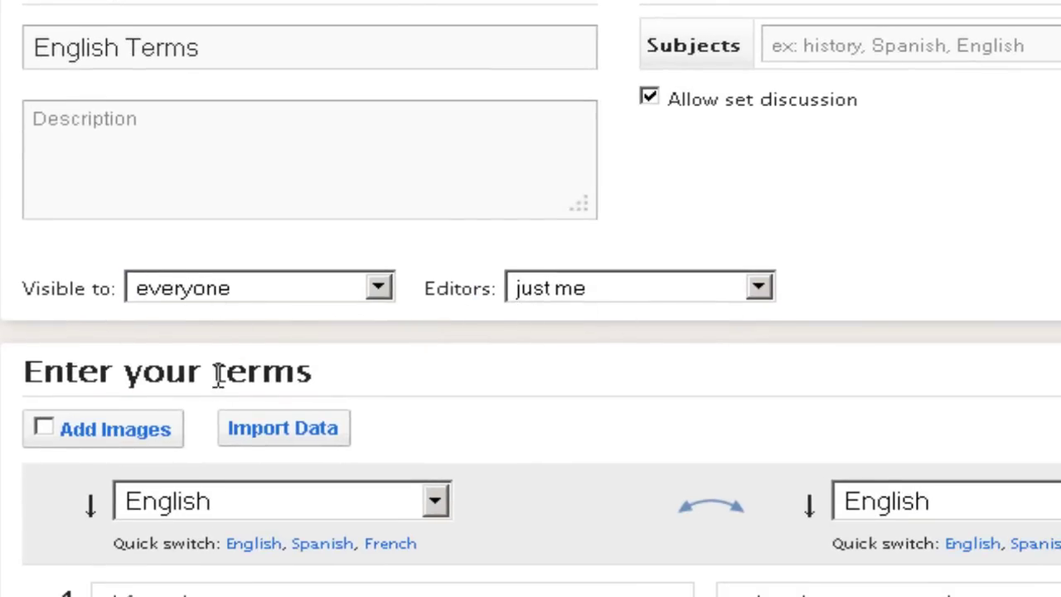
left_click(285, 297)
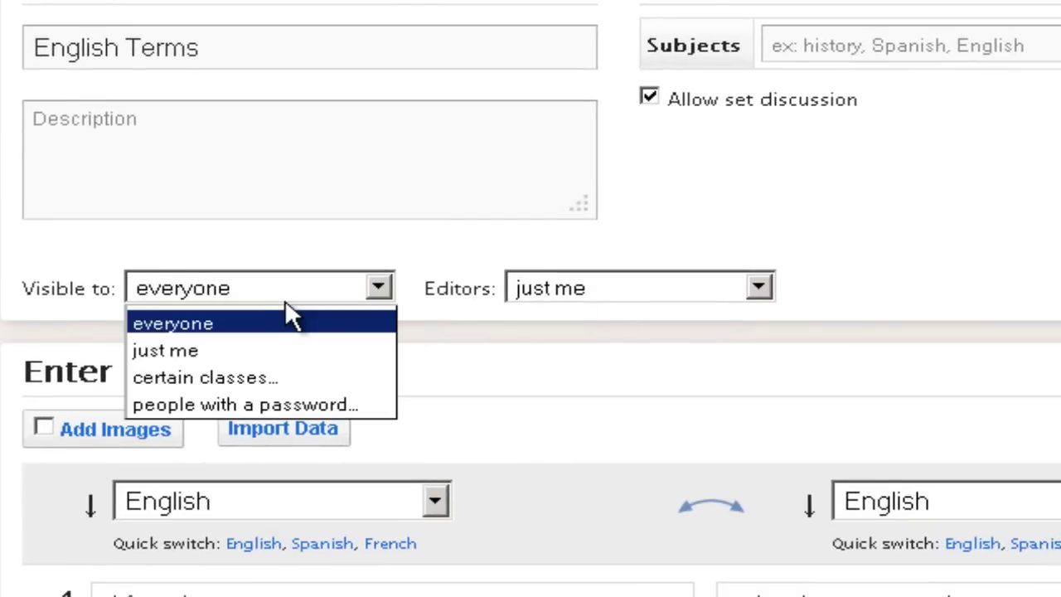
left_click(286, 301)
left_click(633, 292)
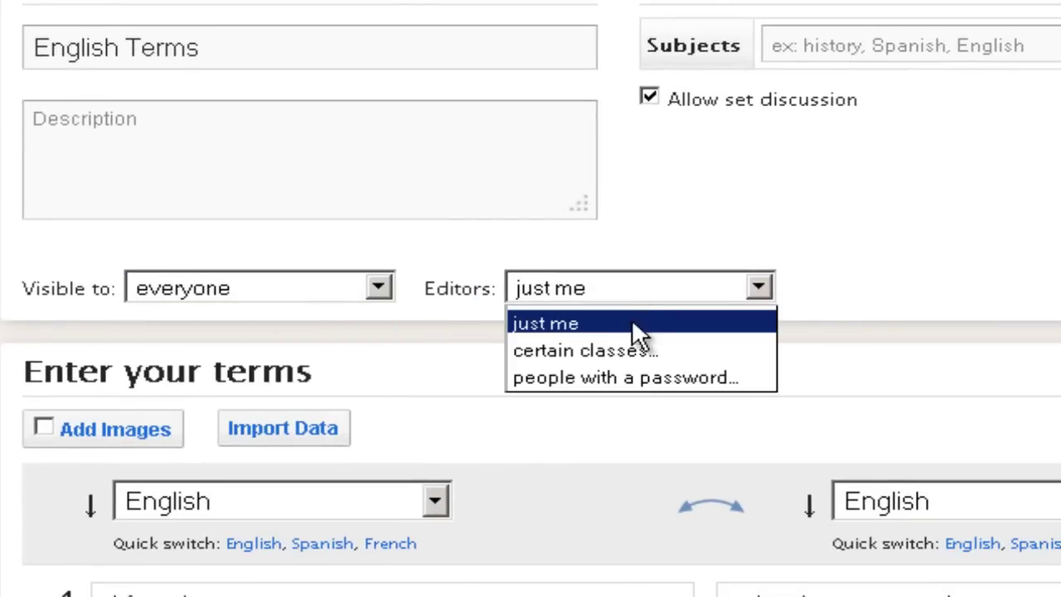
left_click(630, 324)
scroll(238, 303, "down", 2)
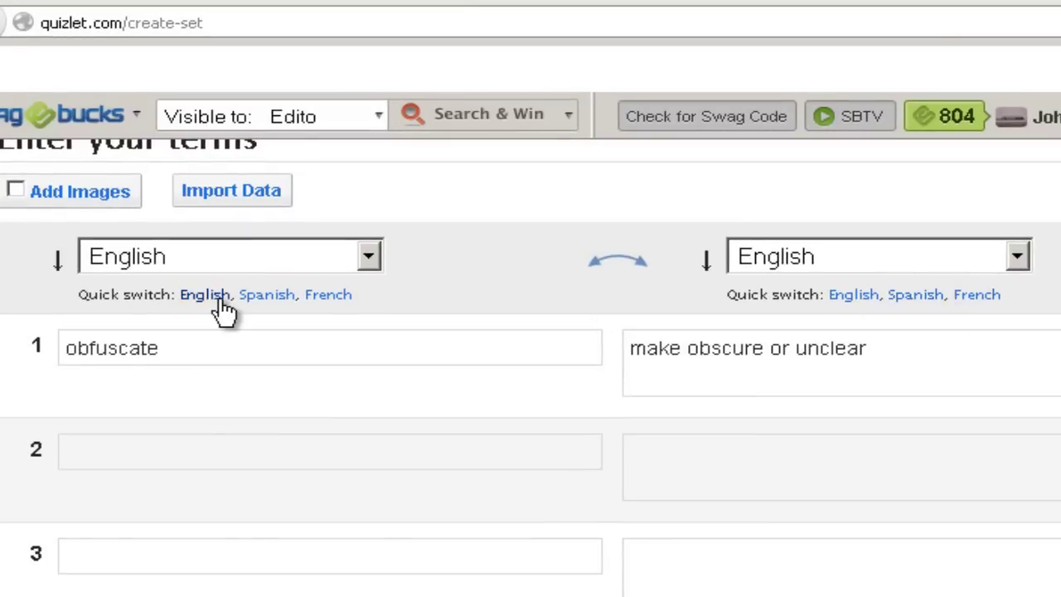
Keep English as the term language and enter pragmatic as the second term
left_click(369, 257)
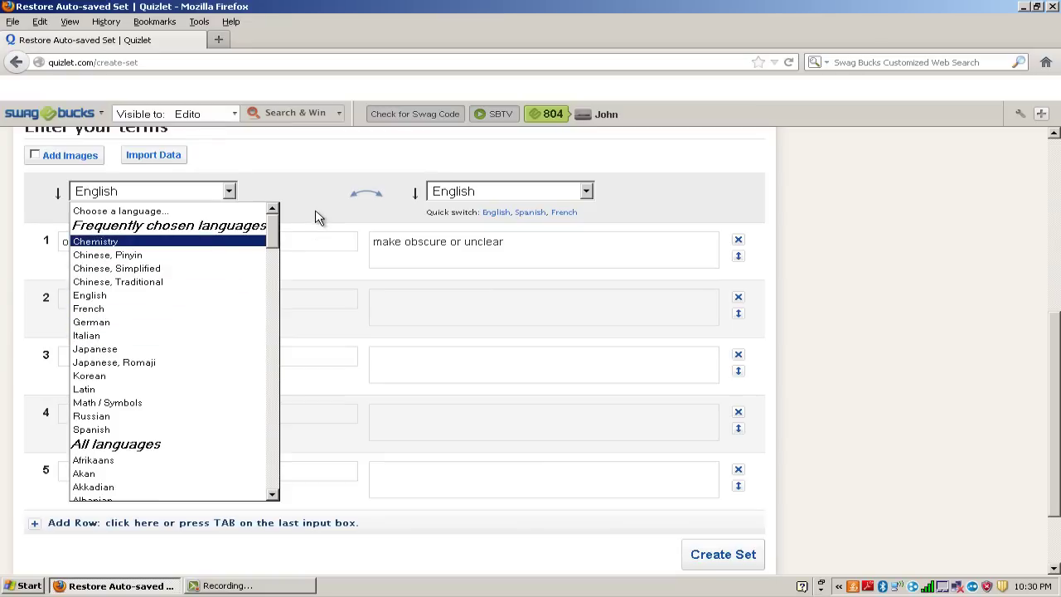
left_click(315, 218)
left_click(138, 297)
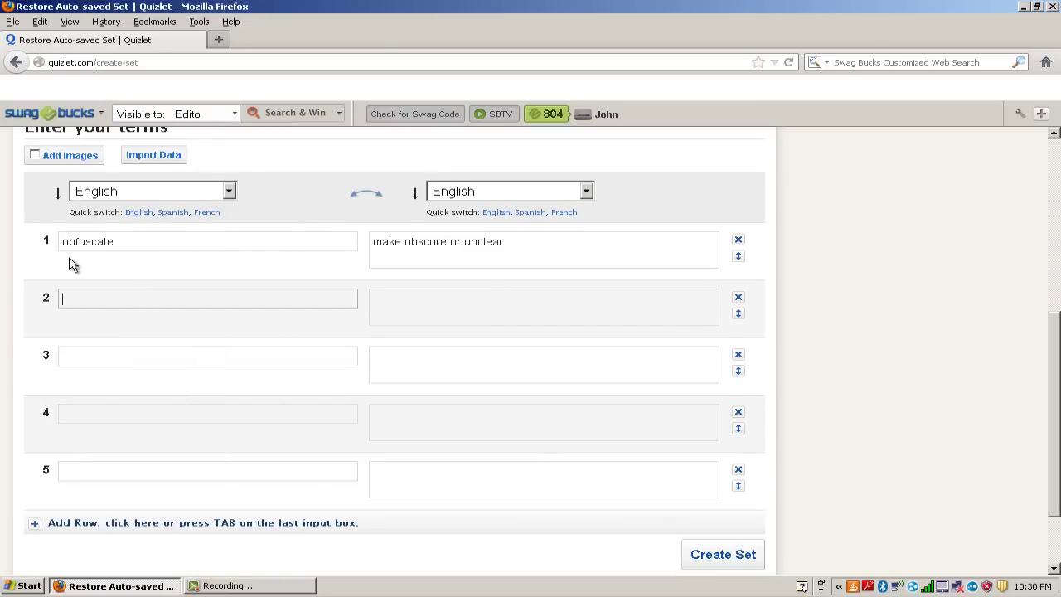
type("pragmatic")
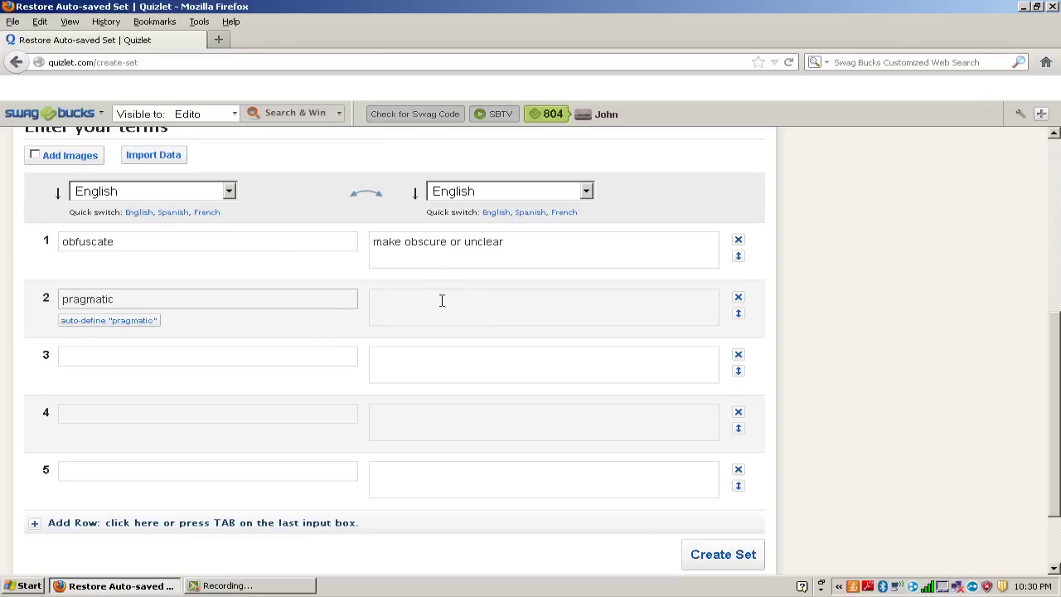
left_click(442, 300)
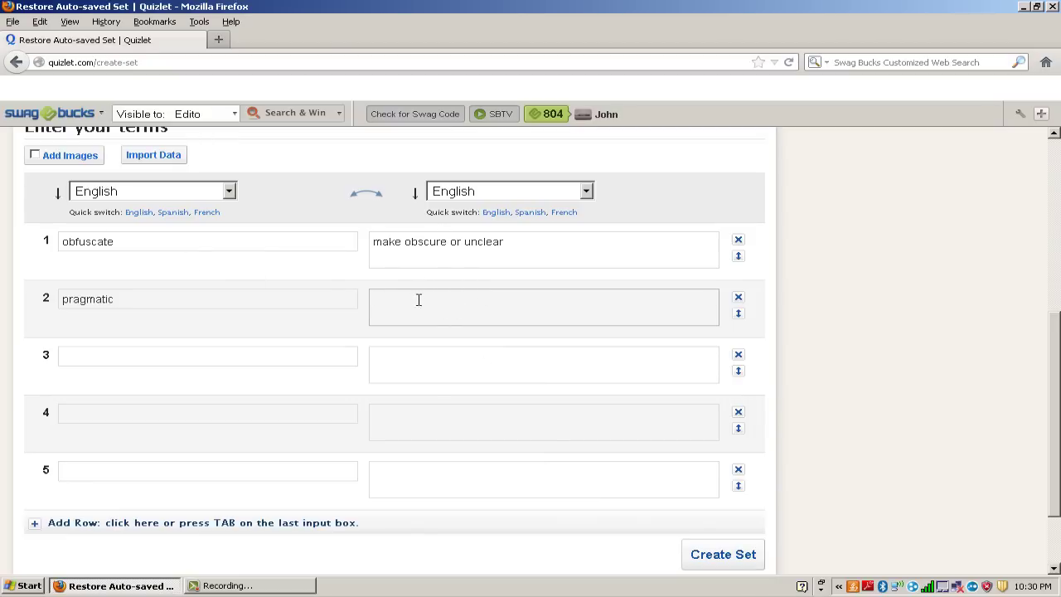
left_click(281, 298)
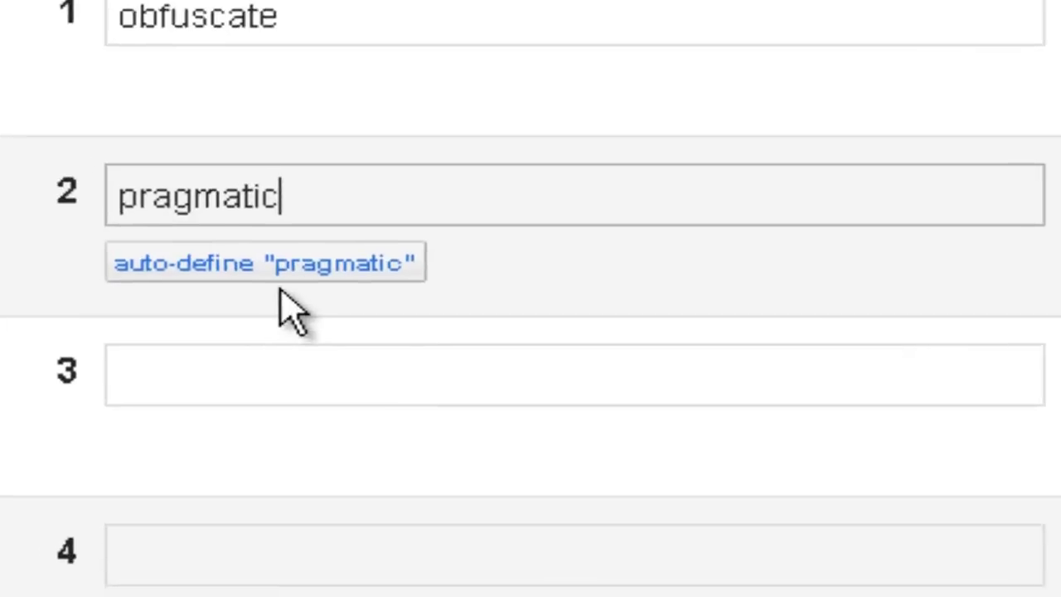
Auto-define pragmatic and use the suggested definition 'practical'
left_click(317, 261)
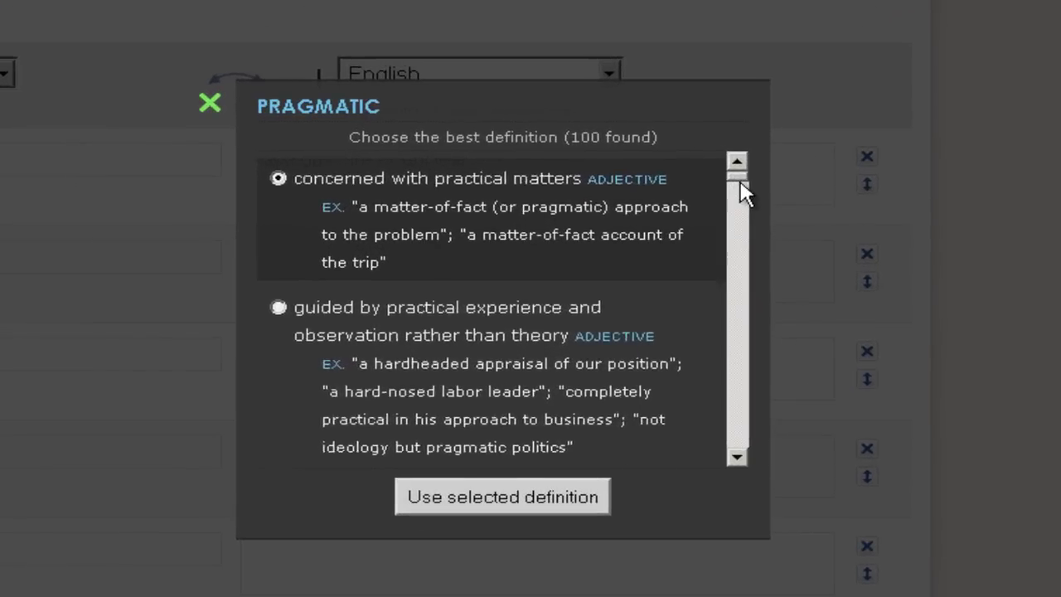
left_click_drag(662, 252, 661, 257)
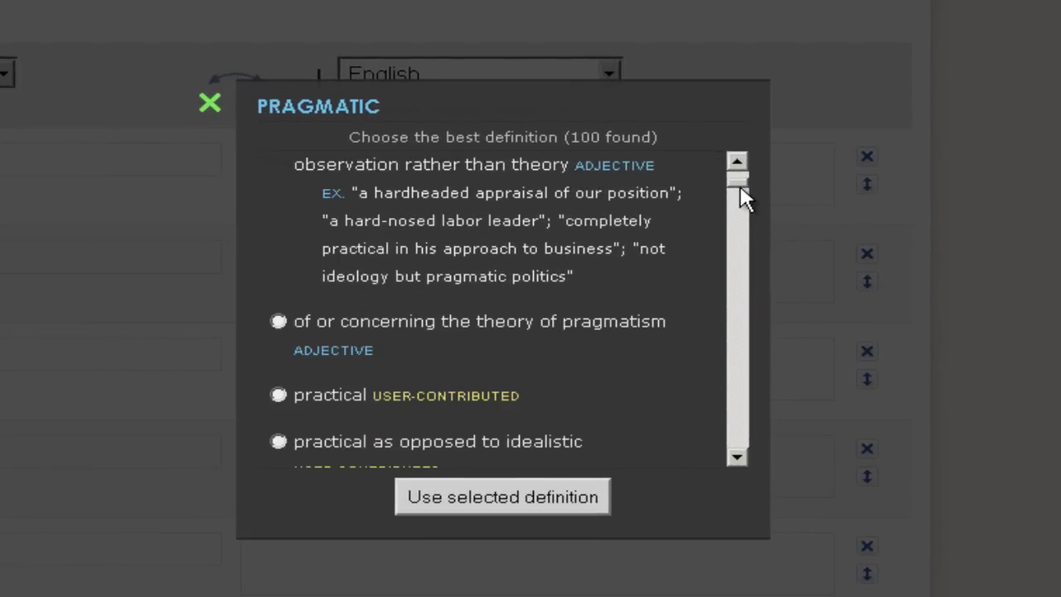
scroll(744, 199, "down", 1)
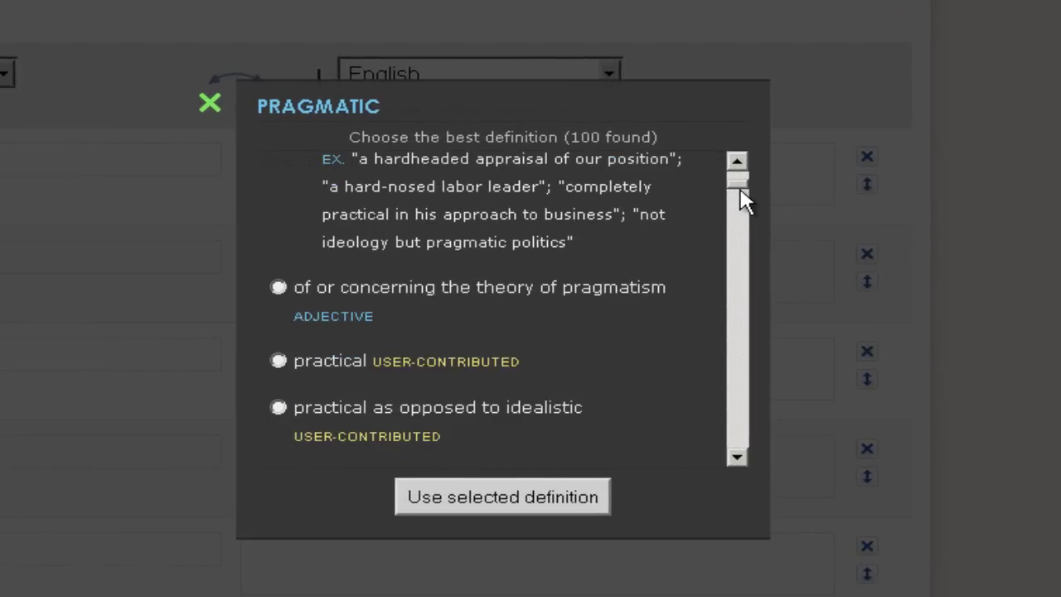
scroll(744, 199, "down", 6)
scroll(744, 206, "up", 5)
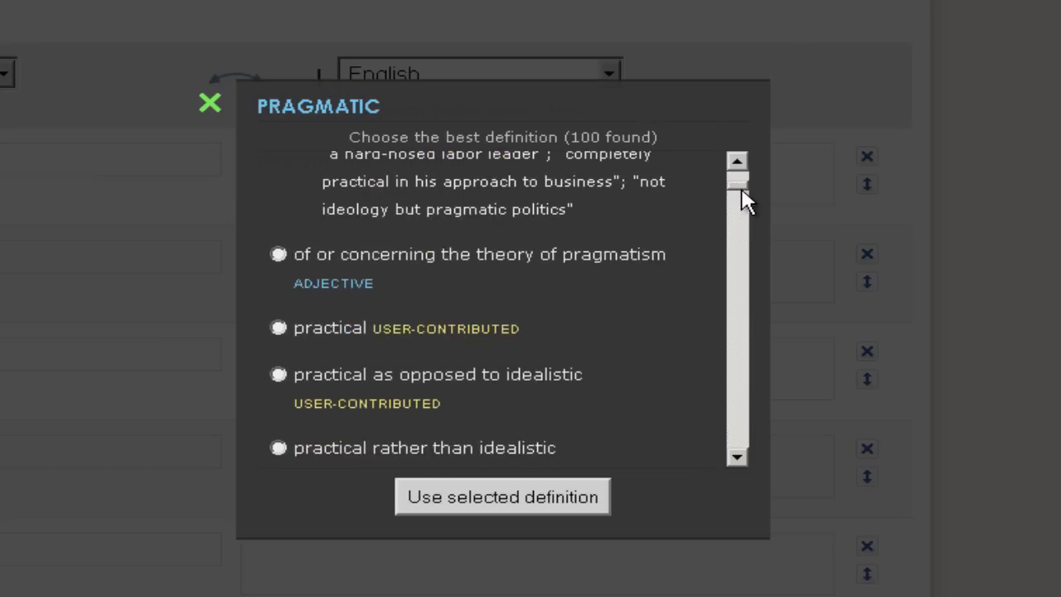
left_click(279, 328)
left_click(588, 497)
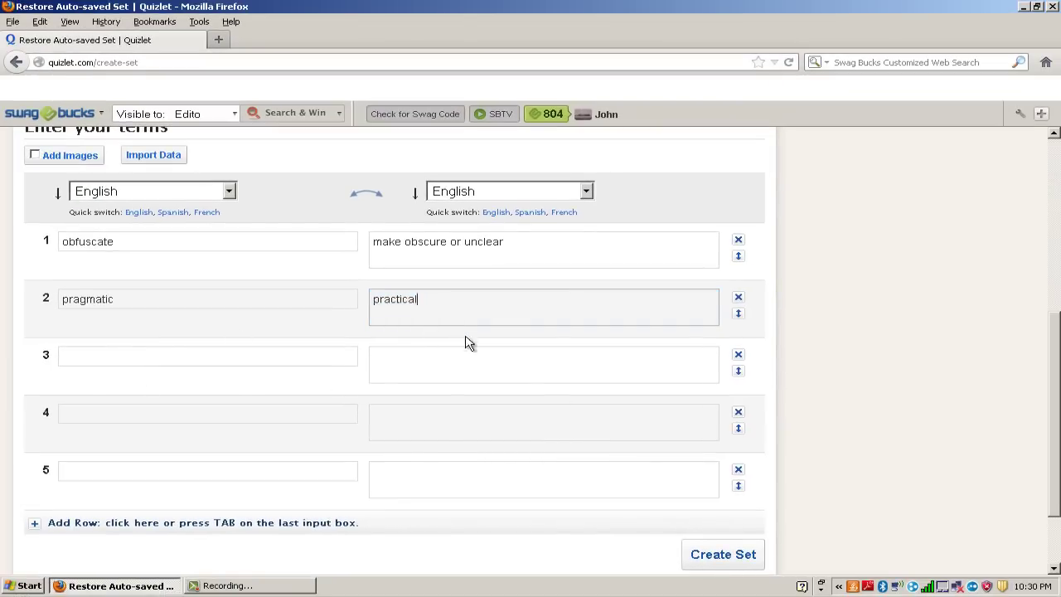
Try saving the set with Create Set, then head to Your Sets
scroll(664, 336, "up", 7)
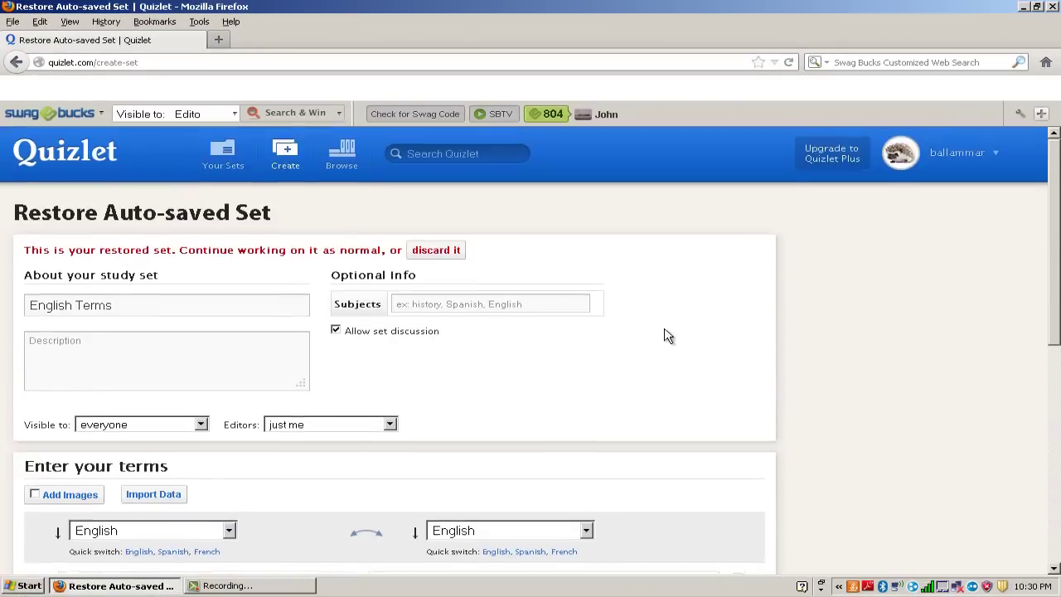
scroll(668, 334, "down", 10)
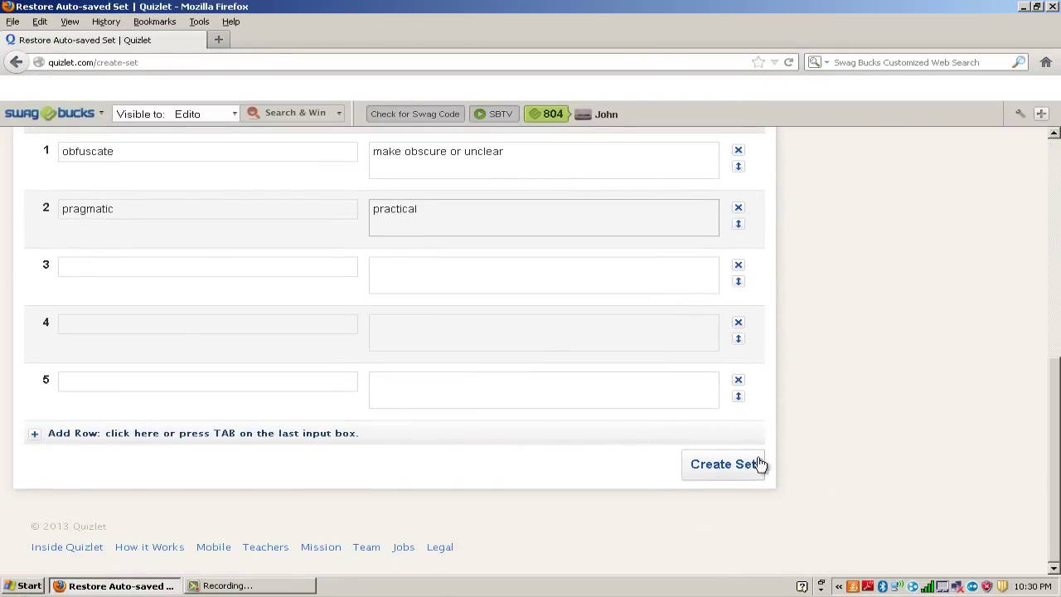
left_click(724, 464)
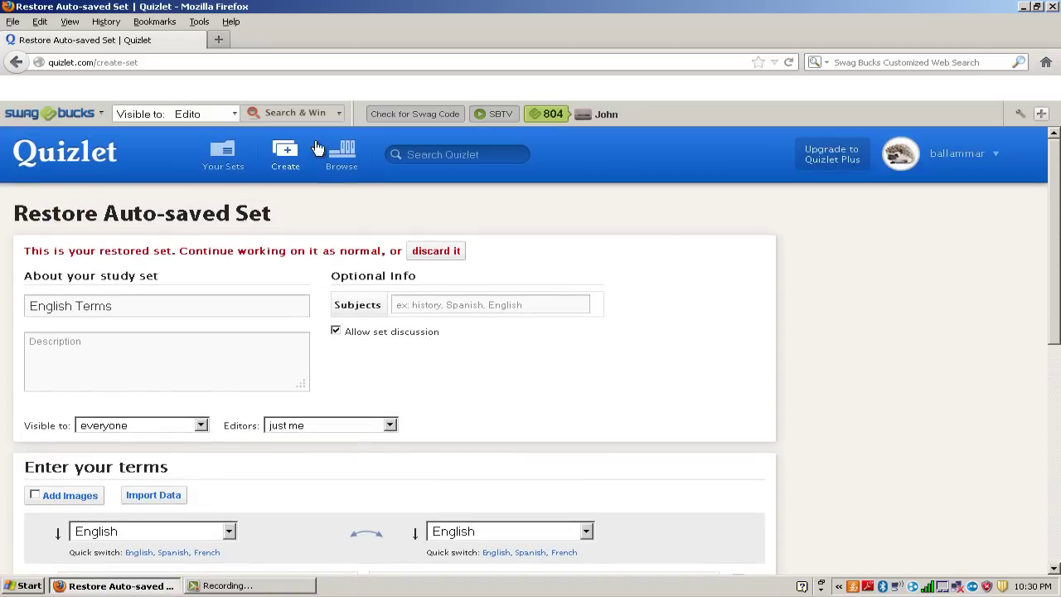
left_click(224, 152)
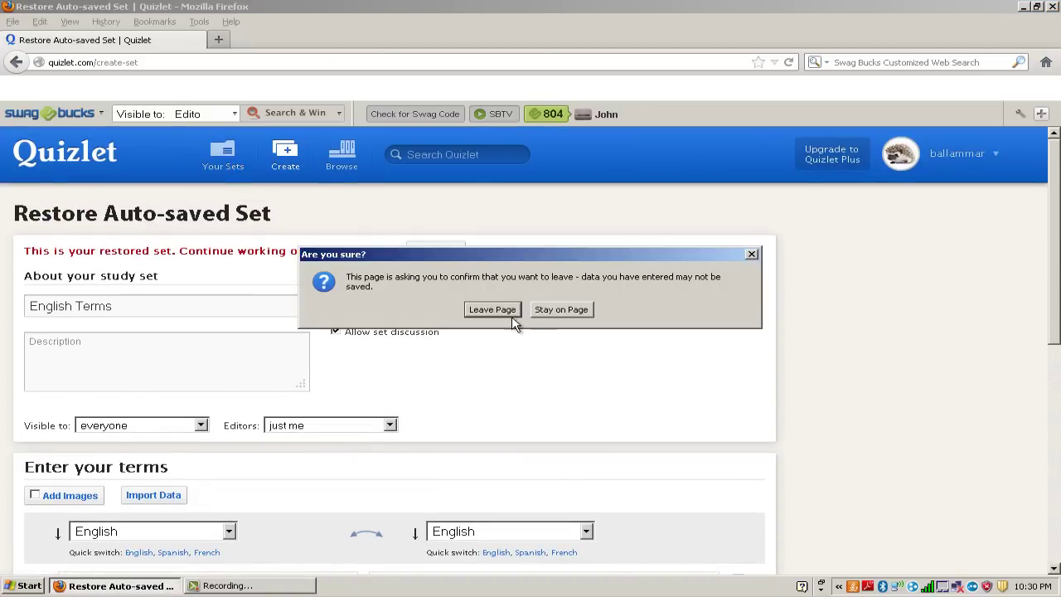
Confirm Leave Page and scroll through the Your Sets list and back up
left_click(497, 312)
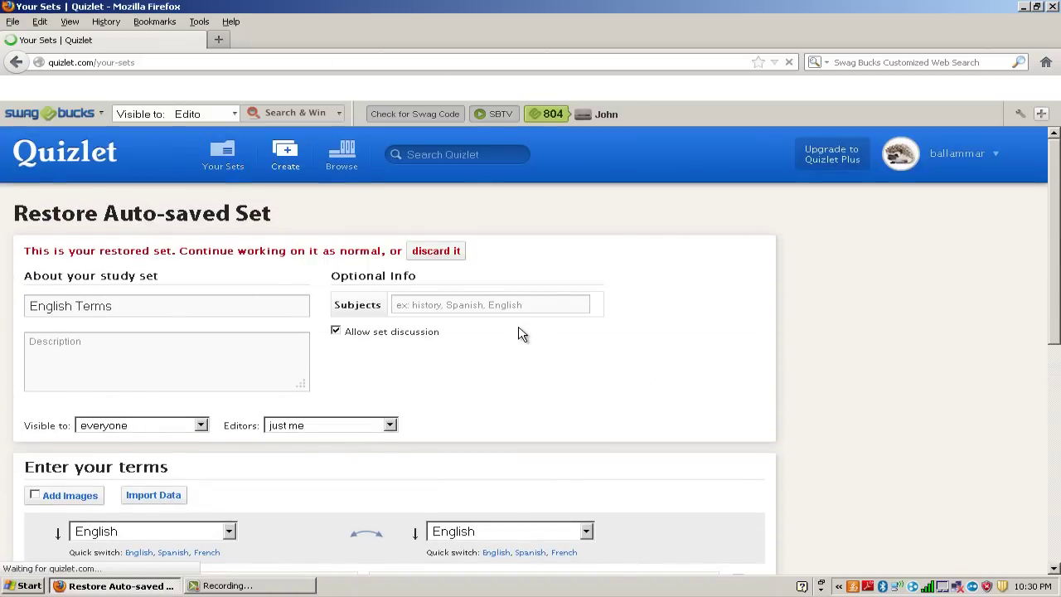
scroll(463, 336, "down", 7)
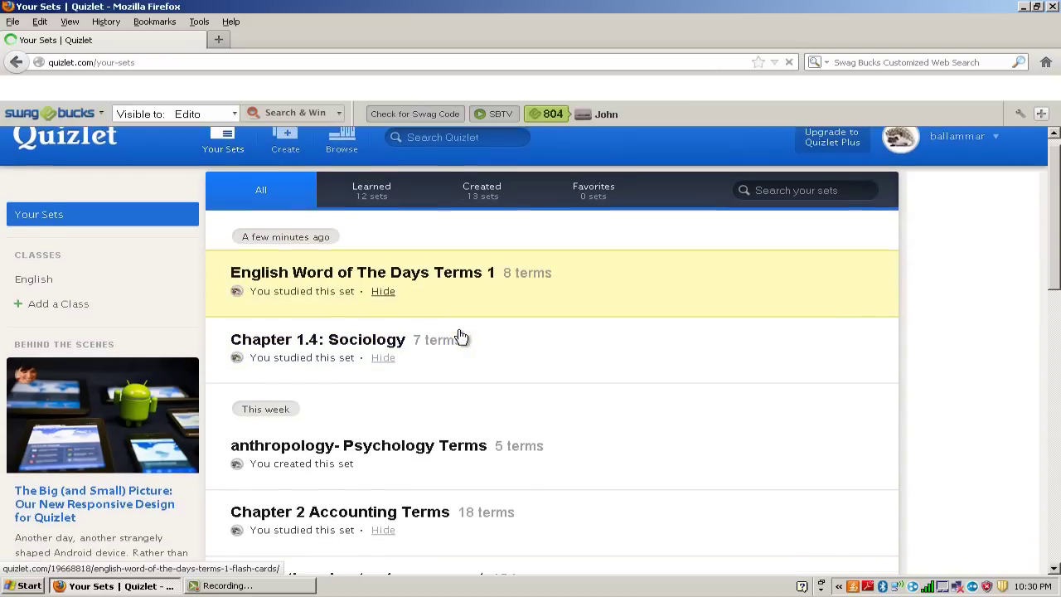
scroll(462, 334, "down", 5)
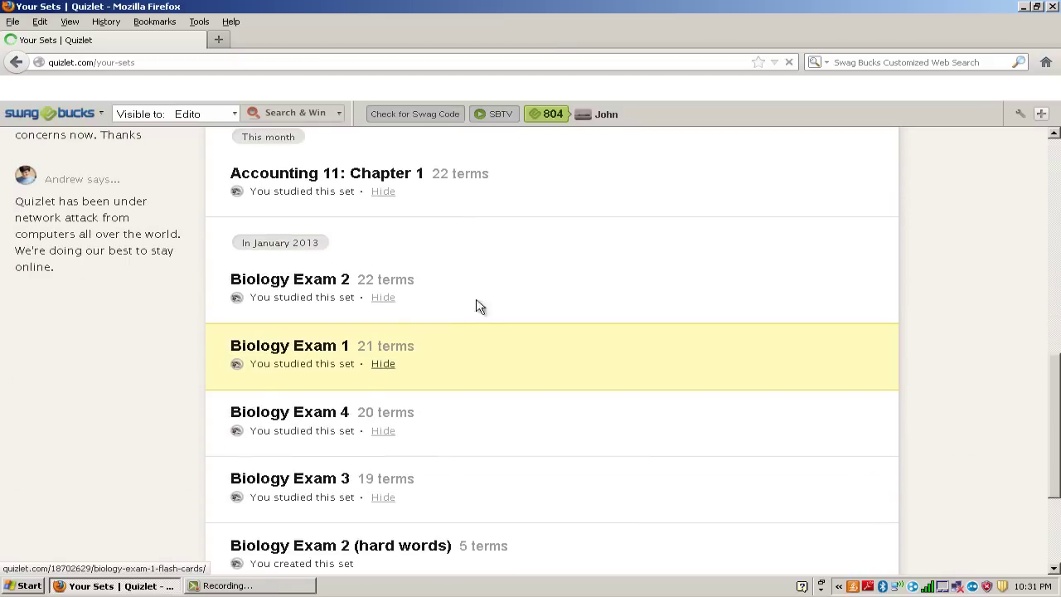
scroll(476, 307, "up", 12)
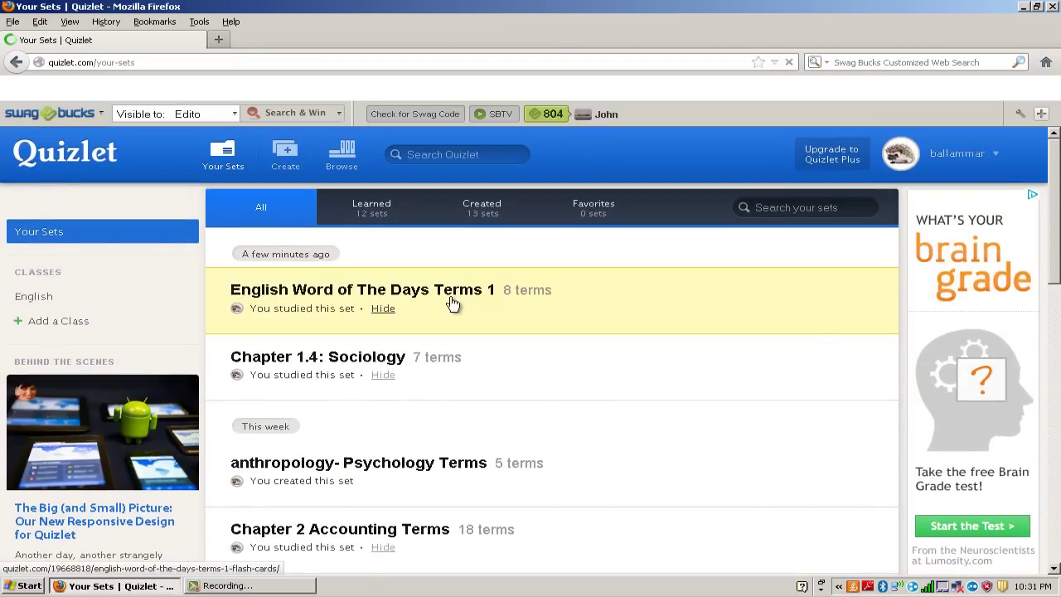
Open English Word of The Days Terms 1 and advance to the next flashcard
left_click(456, 297)
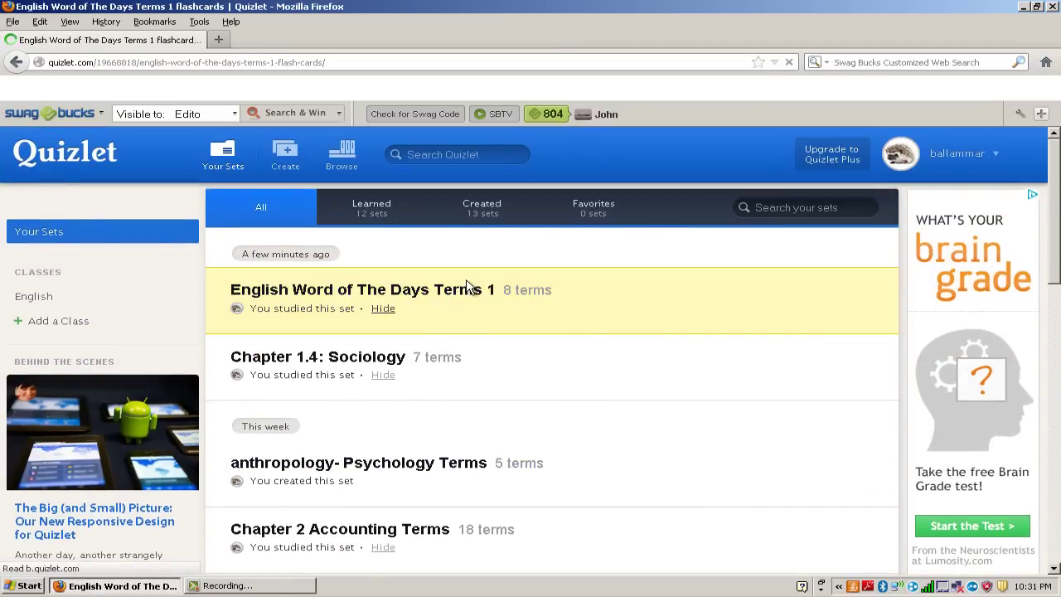
scroll(506, 153, "down", 5)
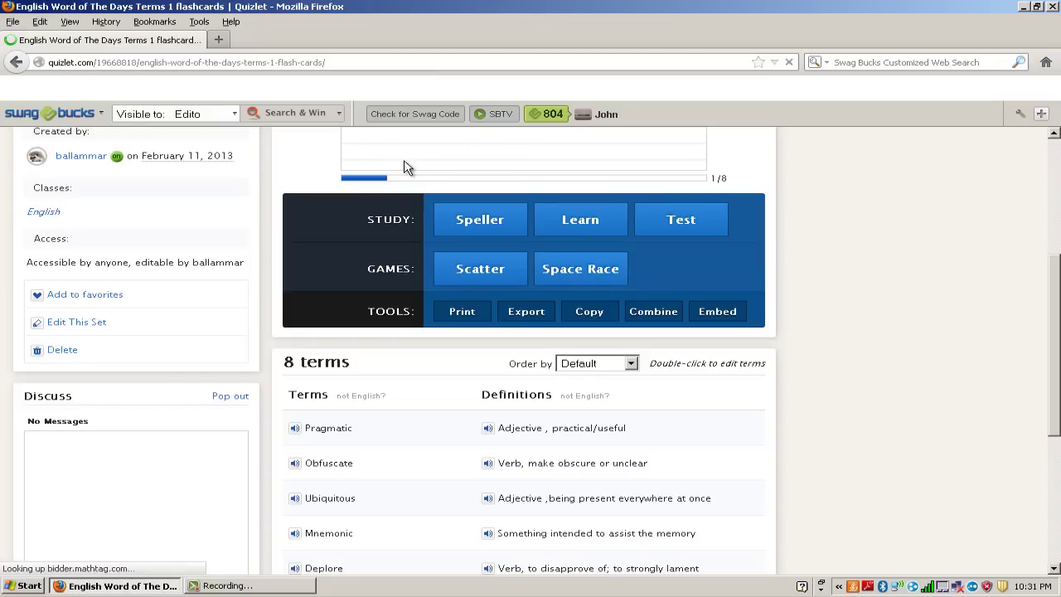
scroll(650, 365, "up", 5)
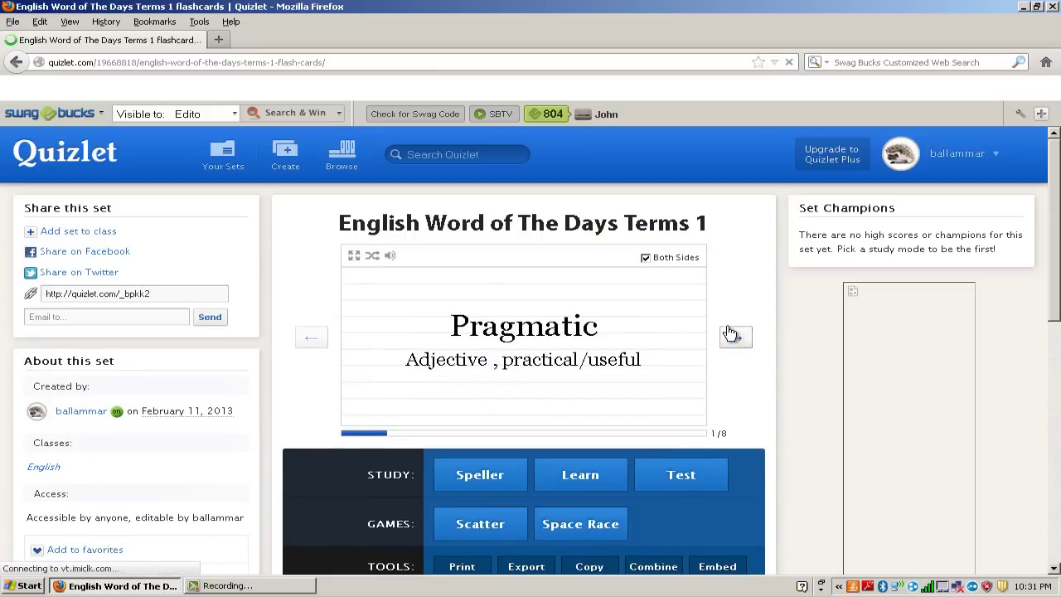
left_click(730, 333)
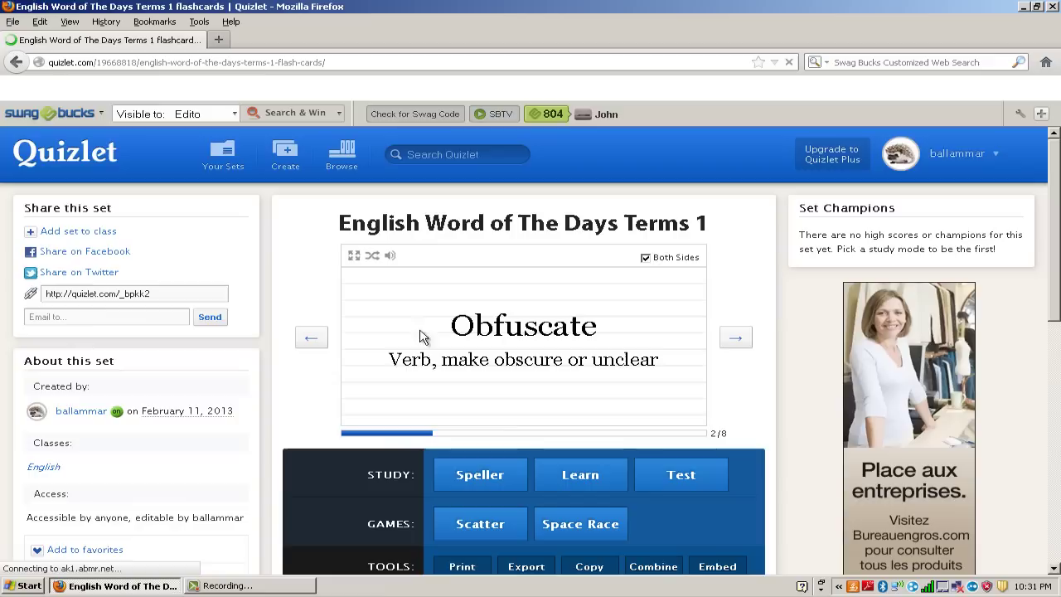
Show flashcards one side at a time and flip the Obfuscate card back and forth
left_click(646, 259)
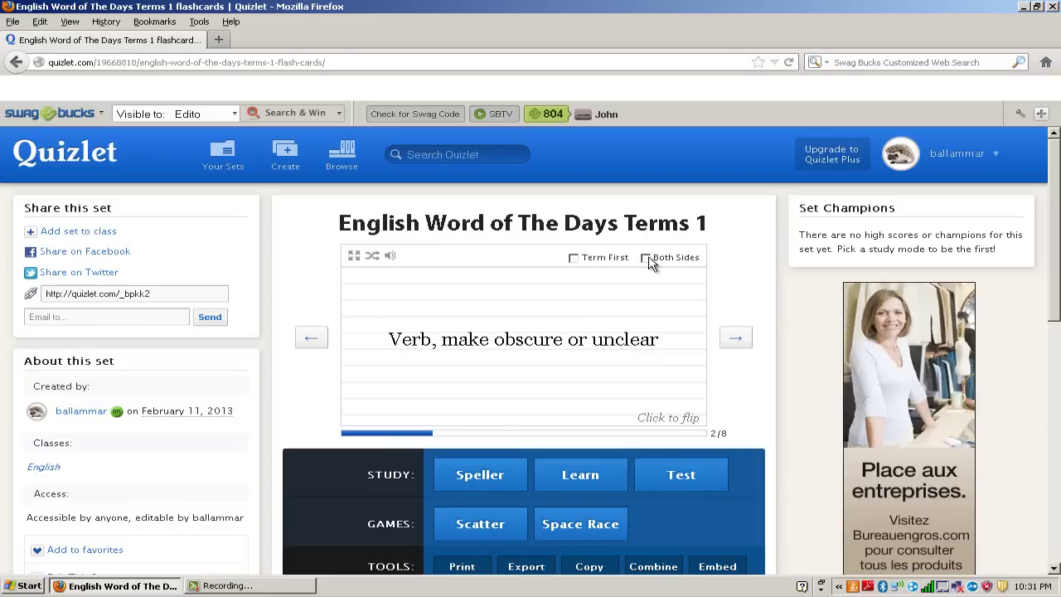
left_click(666, 384)
left_click(663, 378)
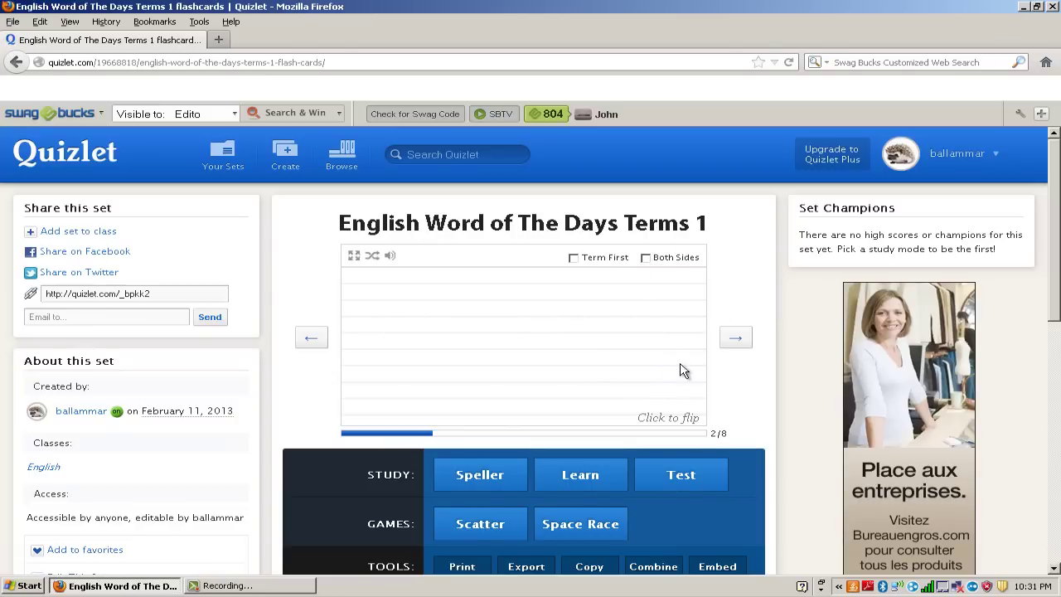
scroll(680, 370, "down", 5)
scroll(639, 360, "up", 5)
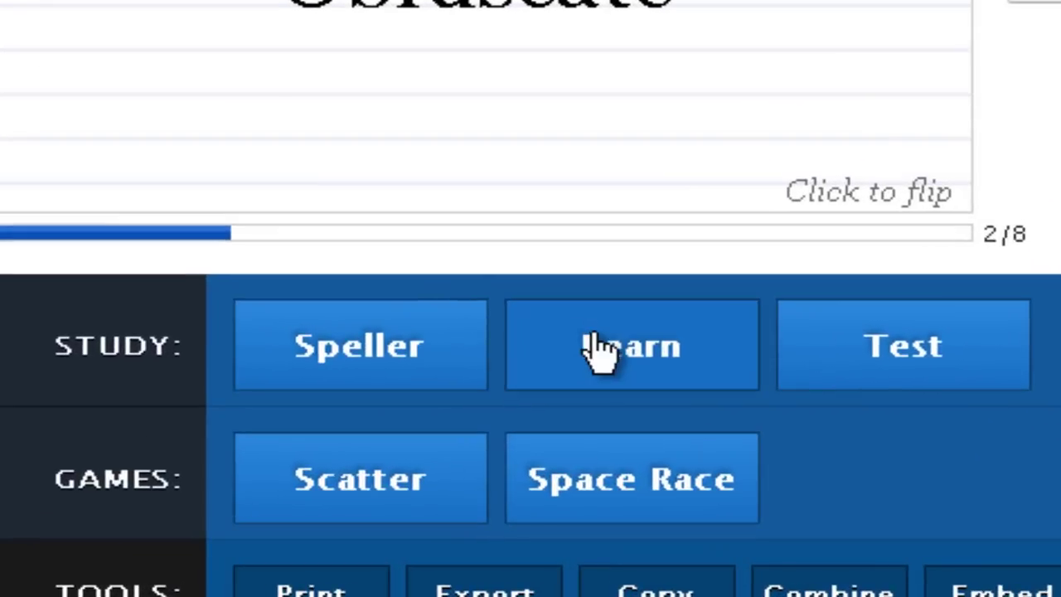
Start Learn mode and answer the 'to disapprove of; to strongly lament' prompt with Deplore
left_click(603, 346)
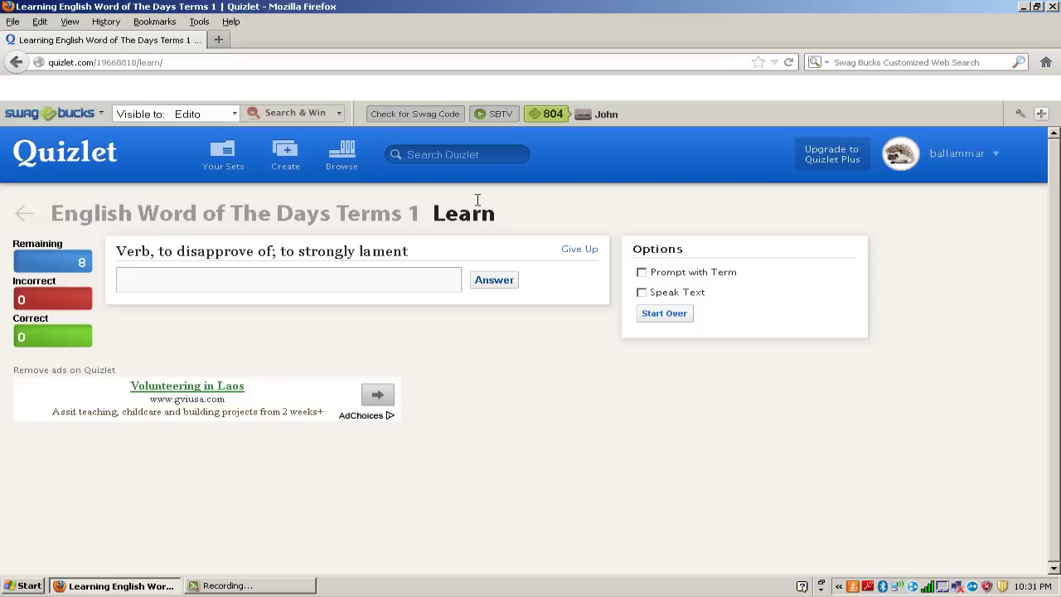
type("Deplore")
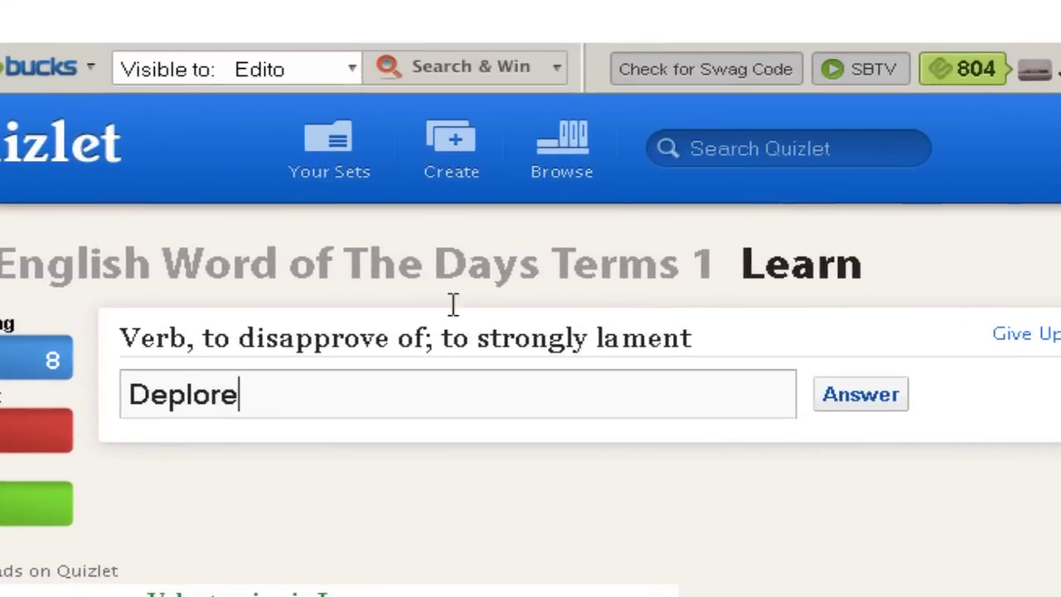
left_click_drag(200, 338, 719, 316)
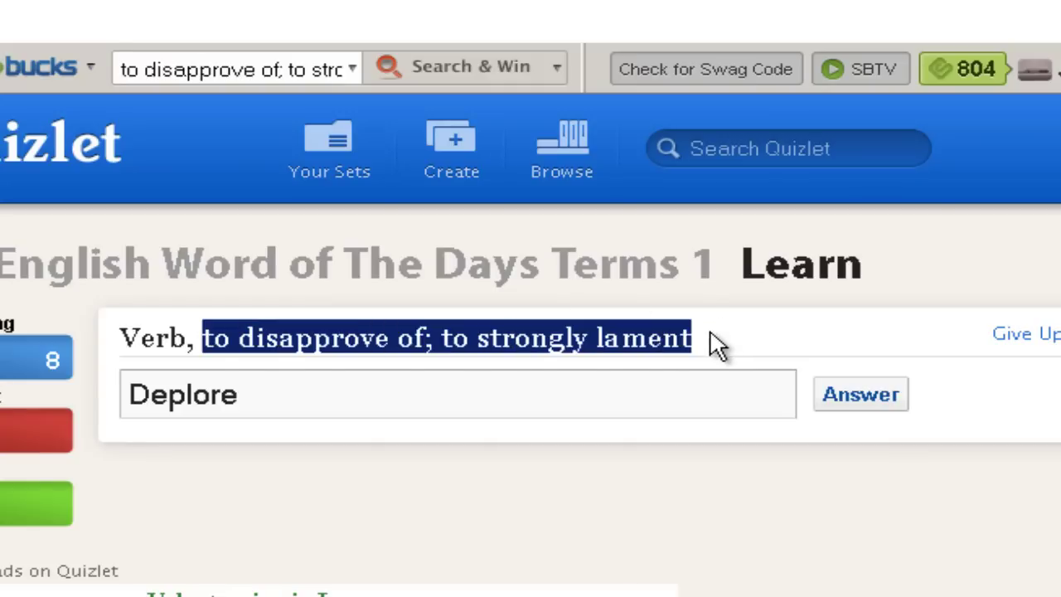
left_click(710, 343)
left_click(443, 407)
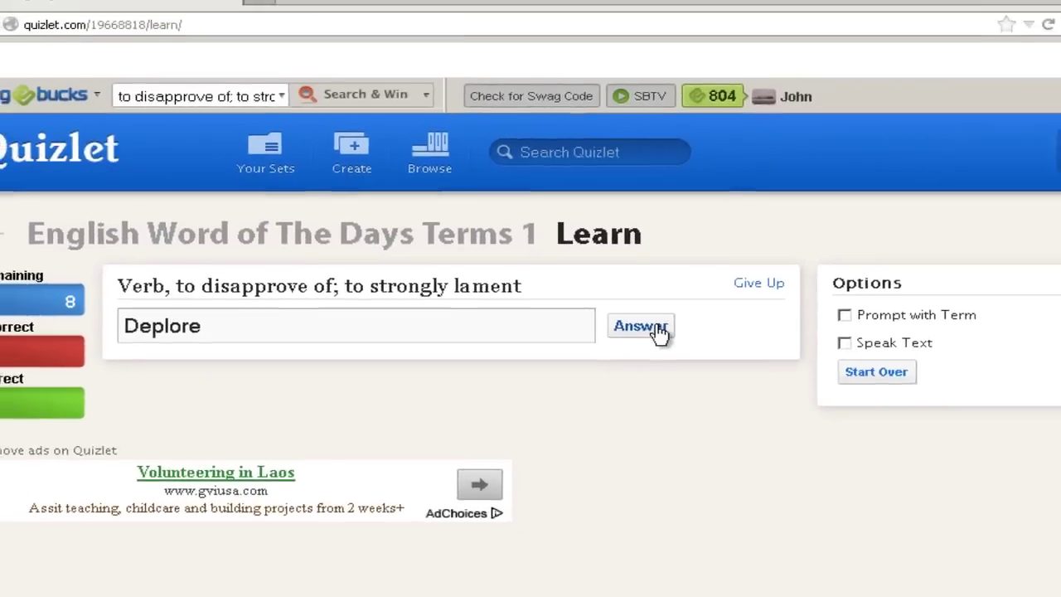
left_click(824, 383)
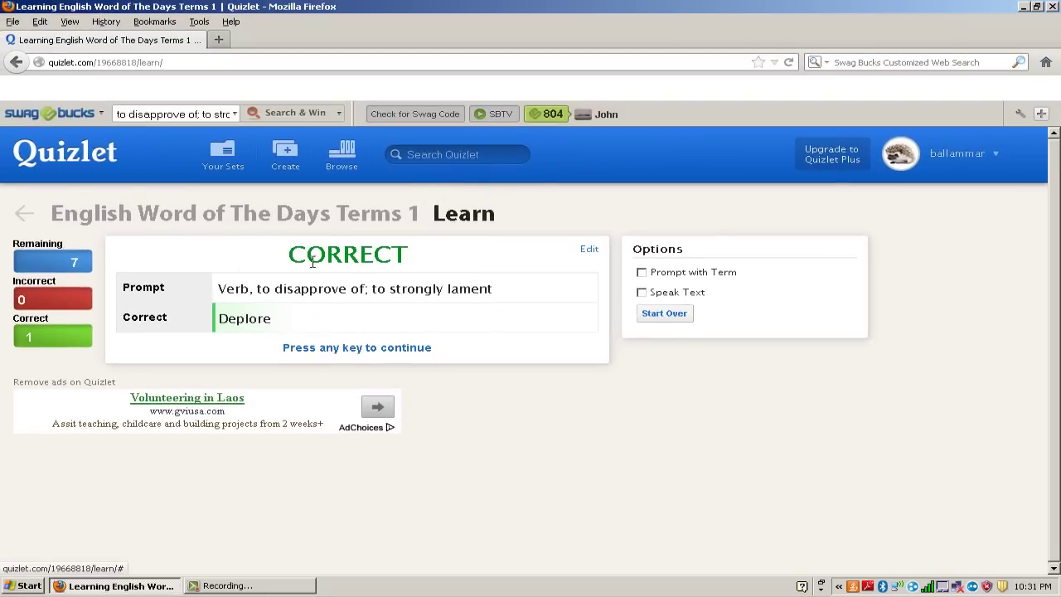
Select the set title and score counts showing 1 correct, 7 remaining
key("ctrl+a")
left_click(48, 343)
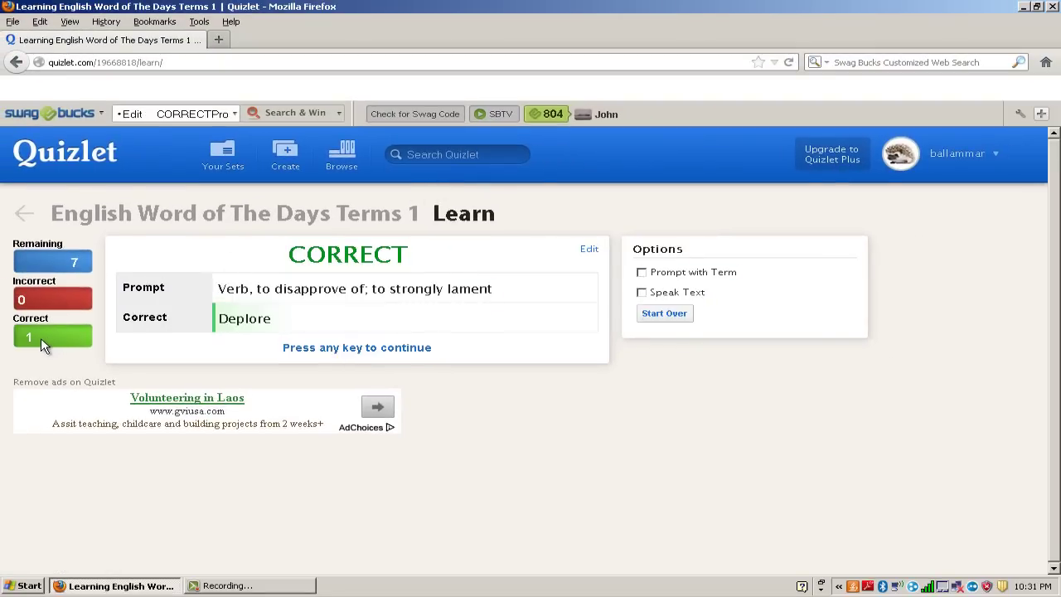
double_click(29, 337)
left_click_drag(29, 337, 116, 253)
left_click(117, 253)
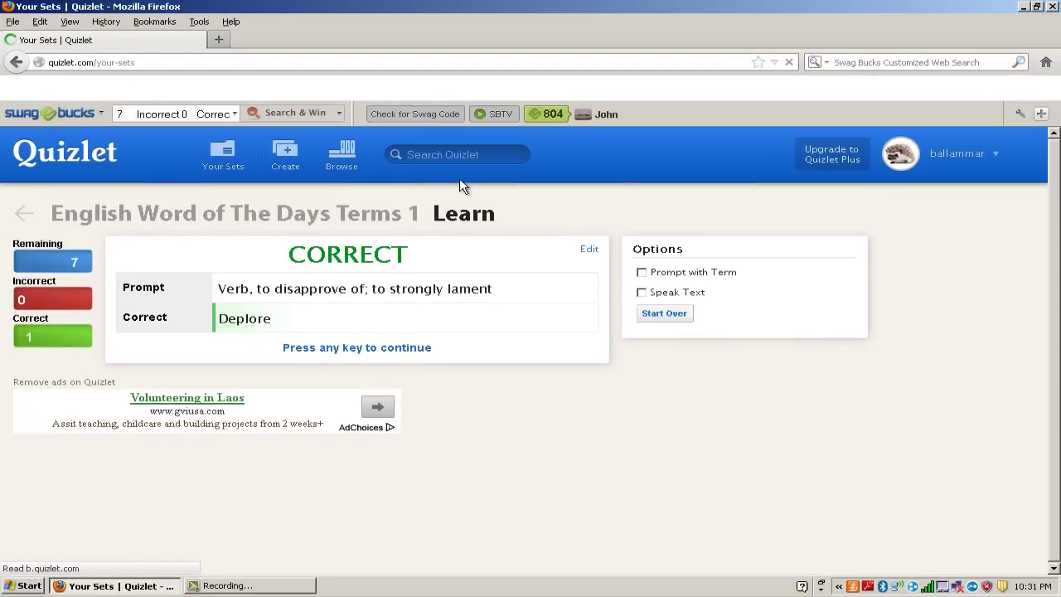
Open English Word of The Days Terms 1 and start its Test, scrolling through the questions
scroll(535, 270, "down", 3)
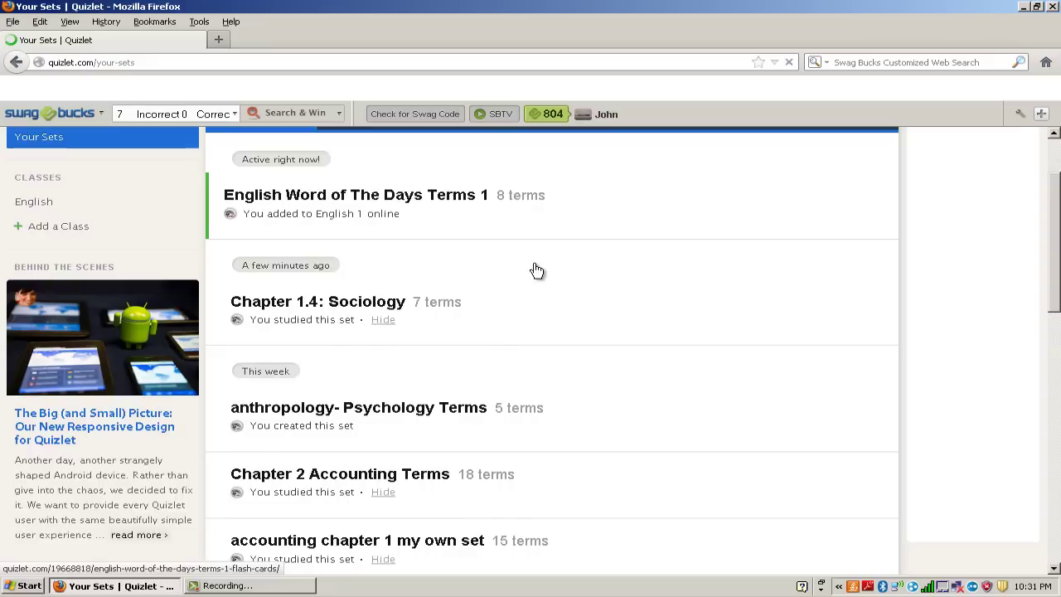
scroll(536, 268, "up", 2)
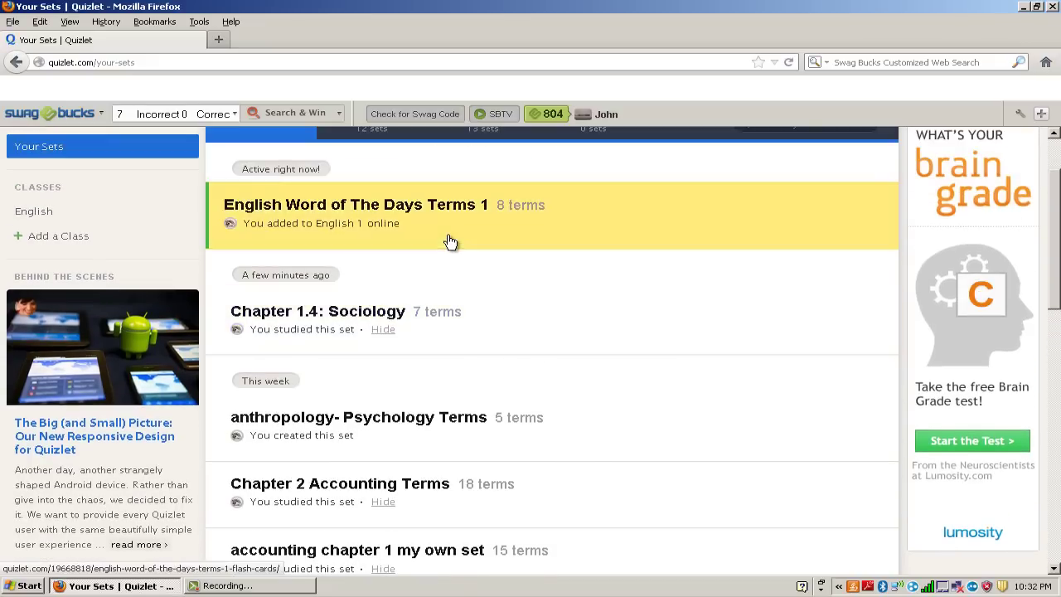
left_click(454, 243)
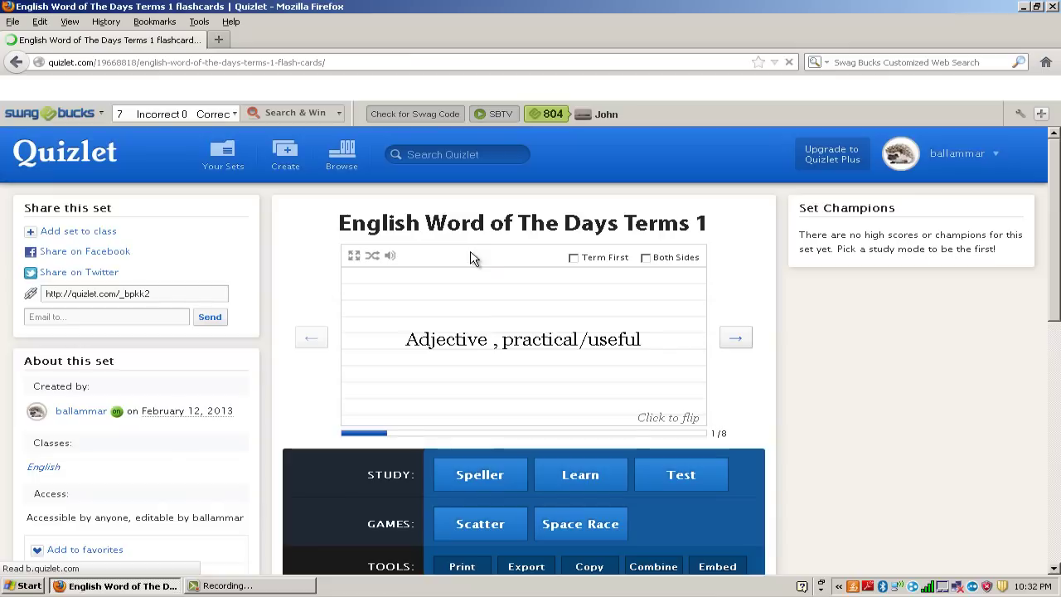
scroll(490, 294, "down", 3)
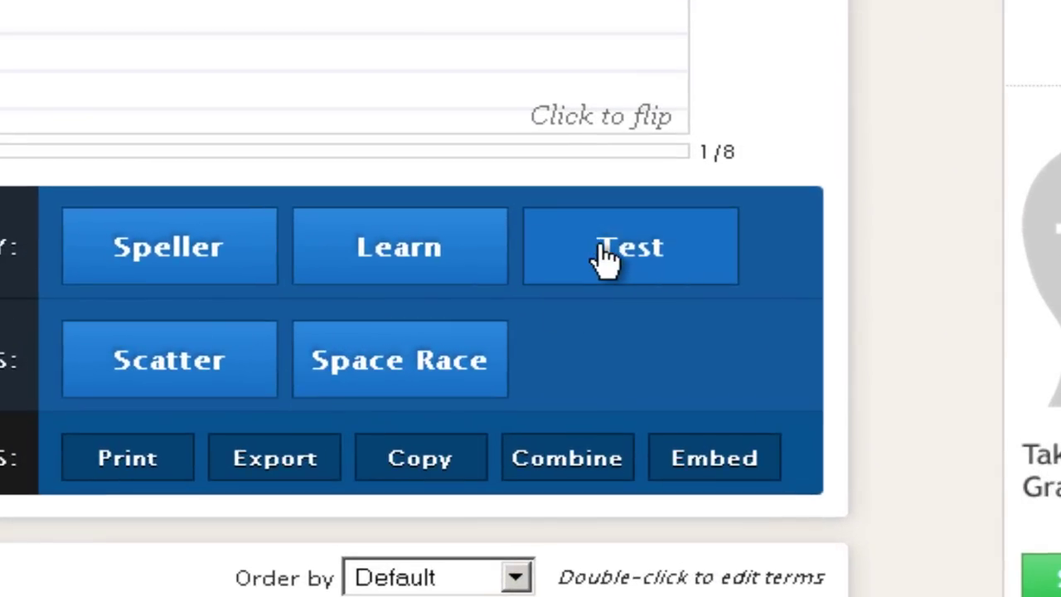
left_click(637, 250)
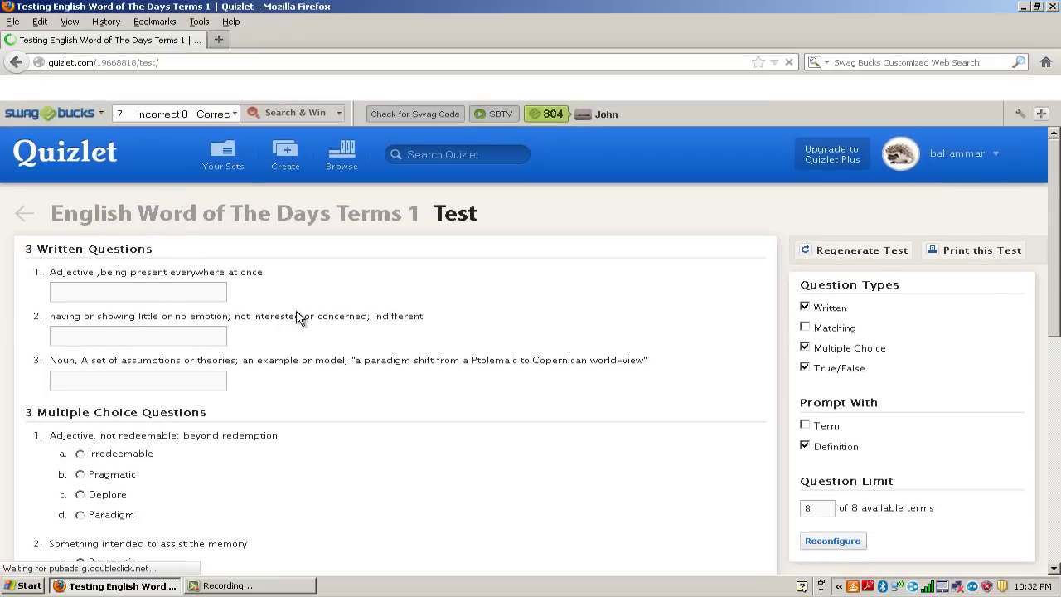
scroll(307, 275, "down", 3)
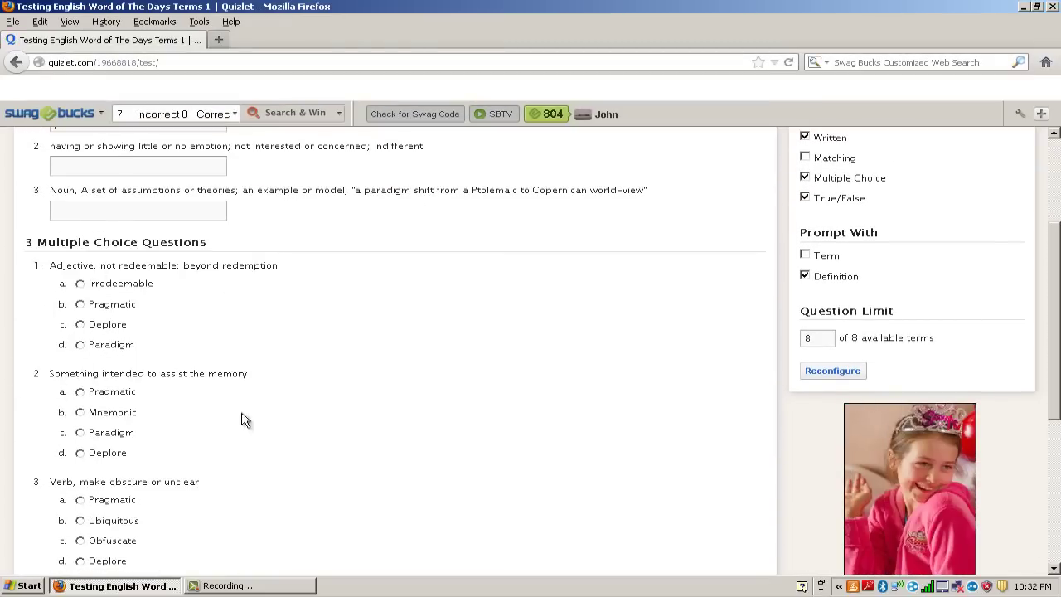
scroll(122, 274, "down", 5)
scroll(282, 145, "up", 8)
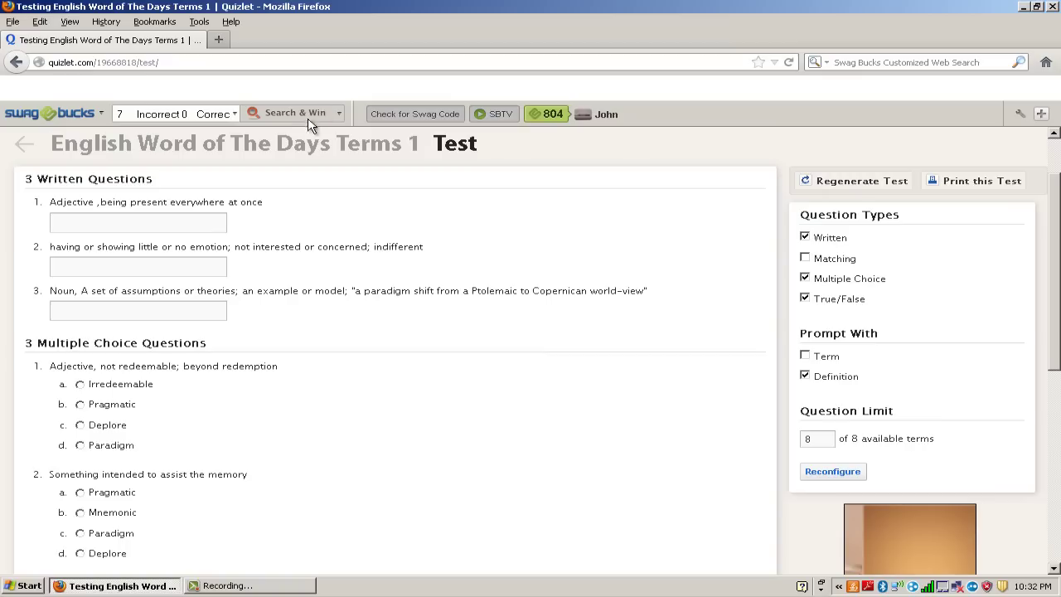
Reopen 'English Word of The Days Terms 1' from Your Sets and look over its 8 terms
left_click(223, 162)
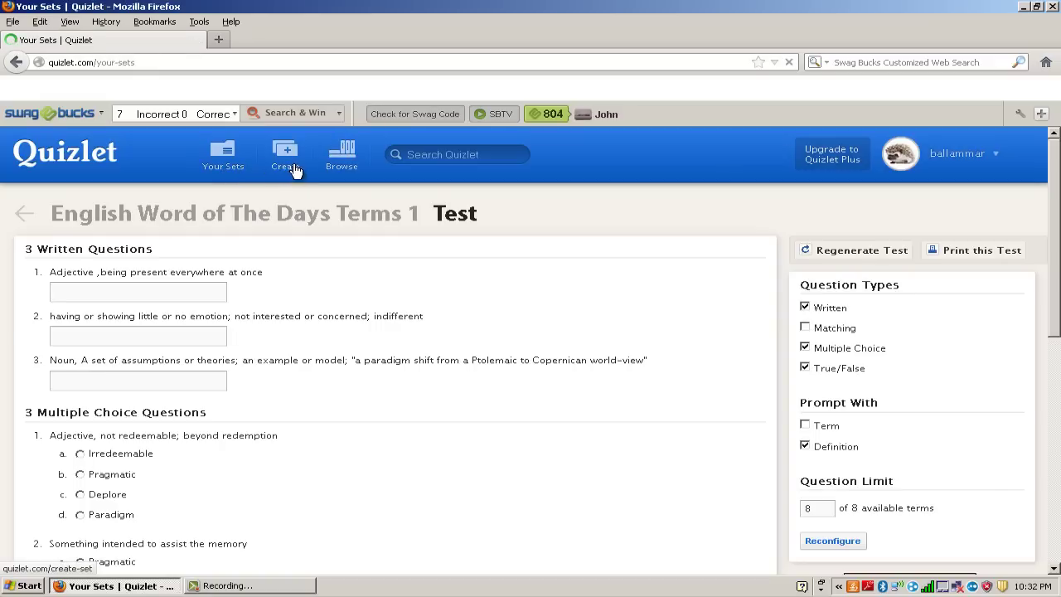
scroll(526, 264, "down", 4)
scroll(526, 264, "up", 3)
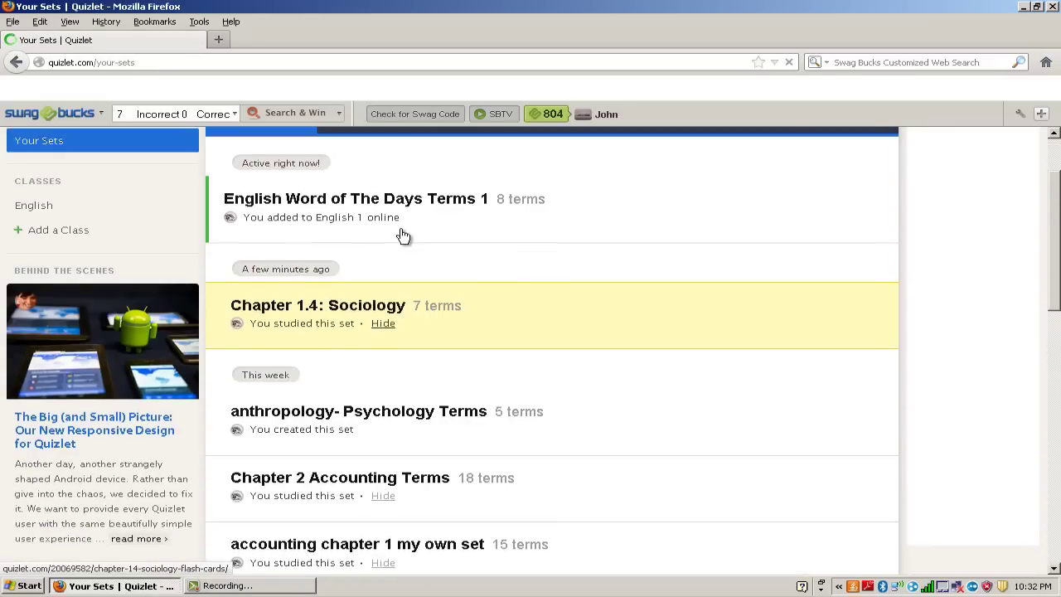
left_click(406, 227)
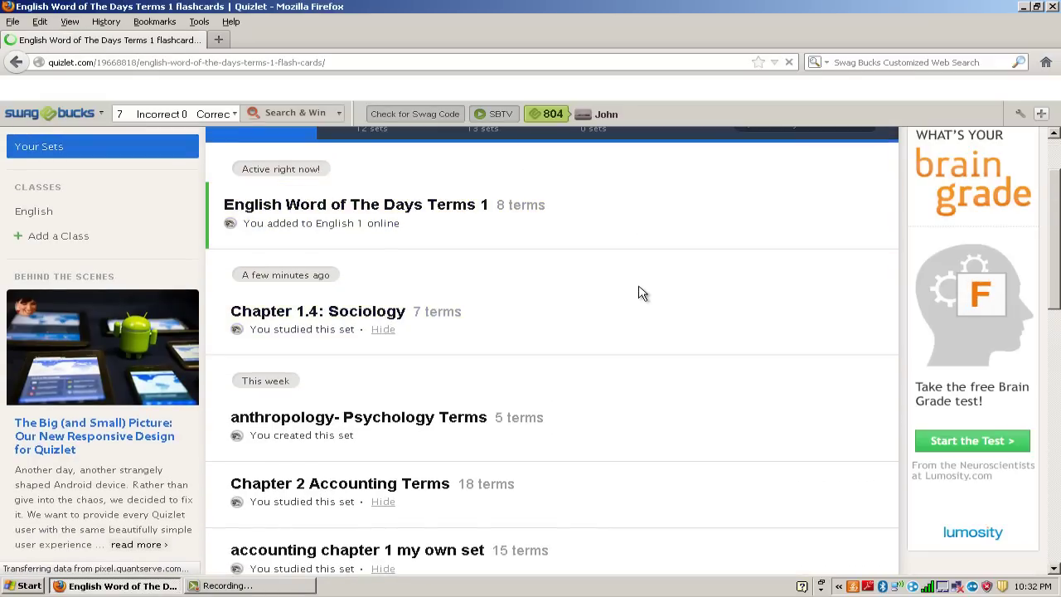
scroll(645, 293, "down", 4)
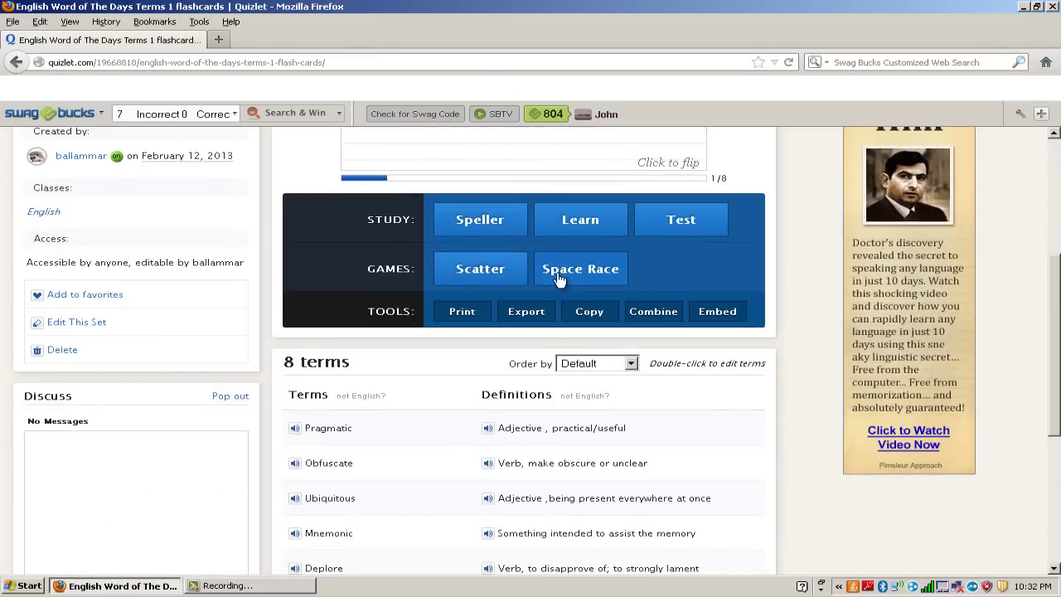
scroll(425, 237, "down", 4)
scroll(430, 232, "up", 6)
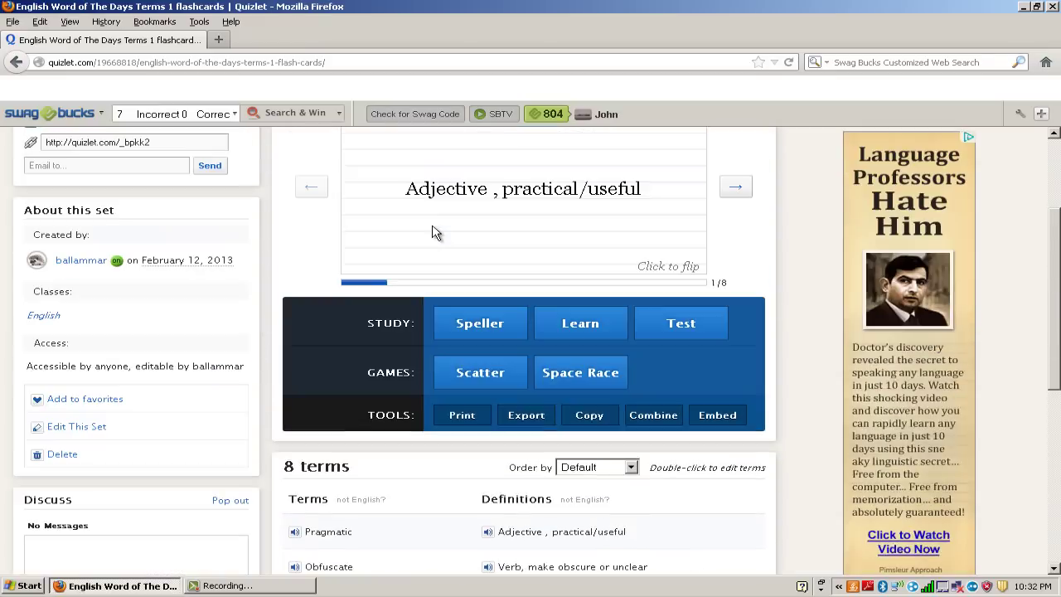
scroll(305, 226, "up", 1)
scroll(313, 230, "up", 2)
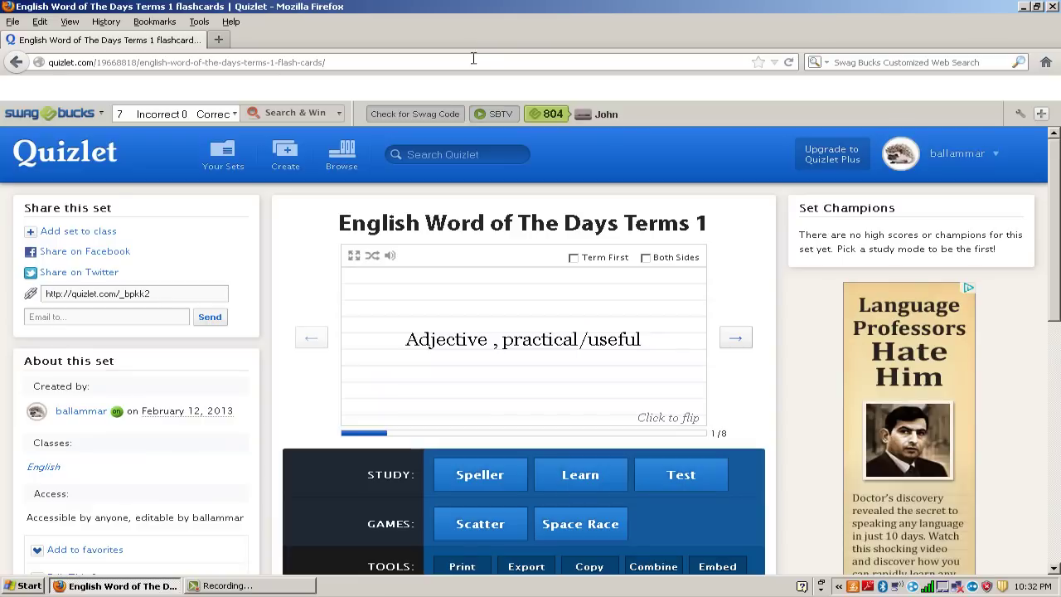
Go to the Browse page and look through the featured Try Something New sets
left_click(352, 168)
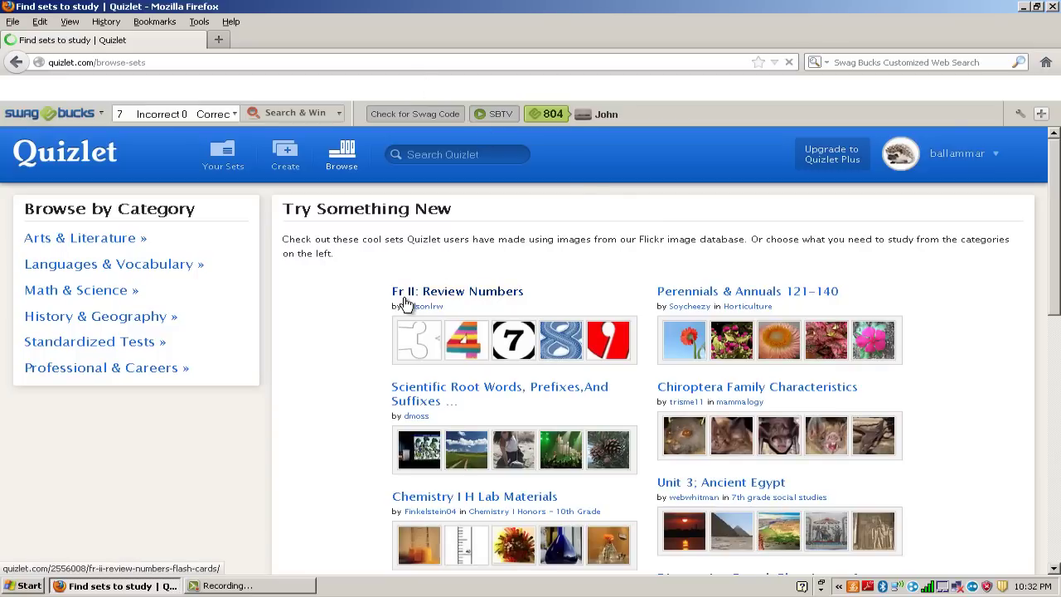
scroll(515, 339, "down", 5)
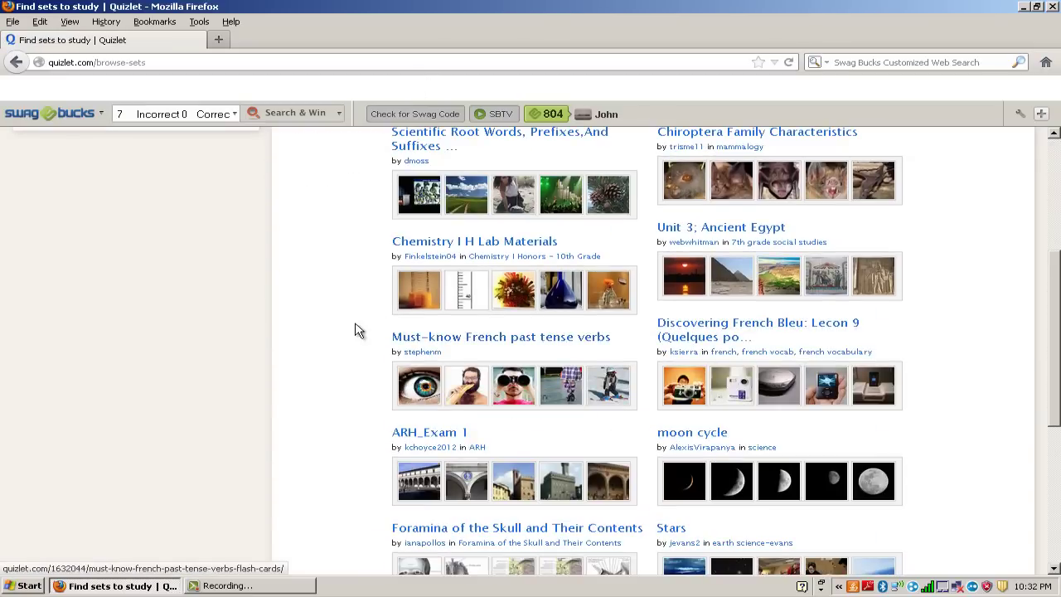
scroll(415, 224, "down", 3)
scroll(414, 224, "down", 2)
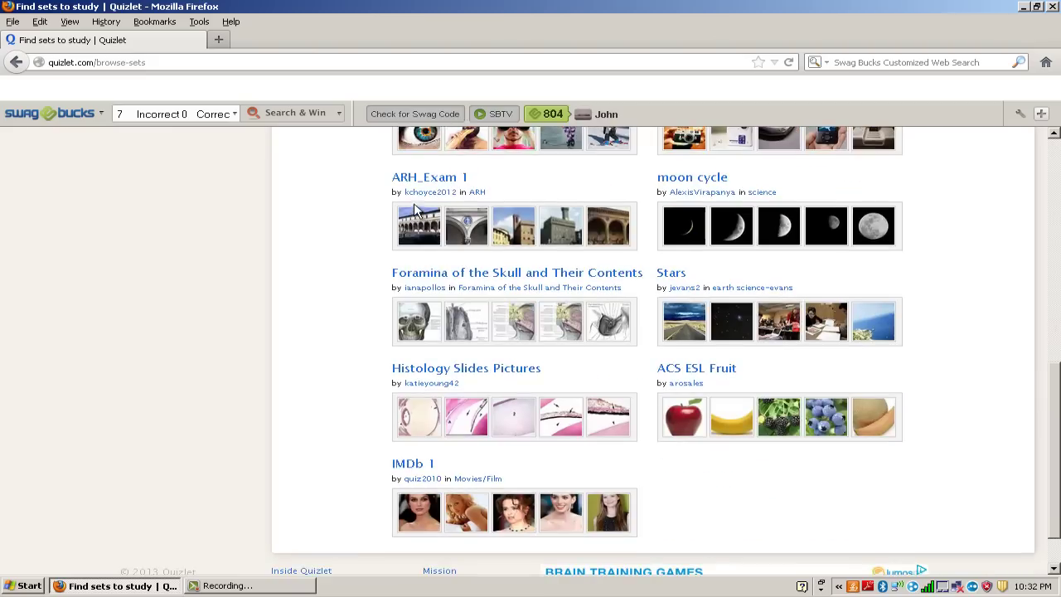
scroll(451, 360, "up", 10)
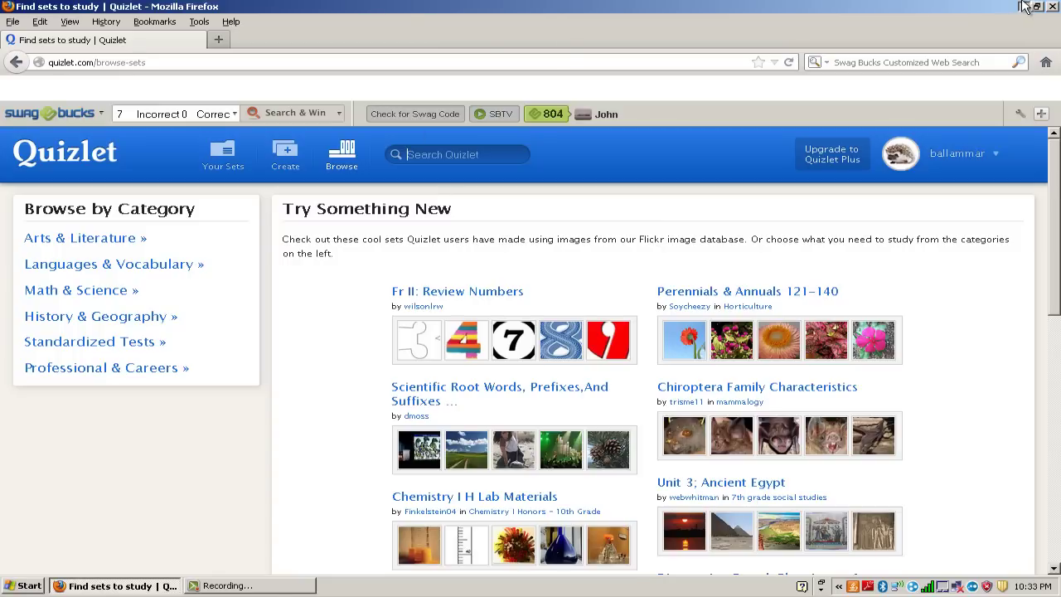
Minimize the Firefox window to reveal the Windows desktop
left_click(1026, 7)
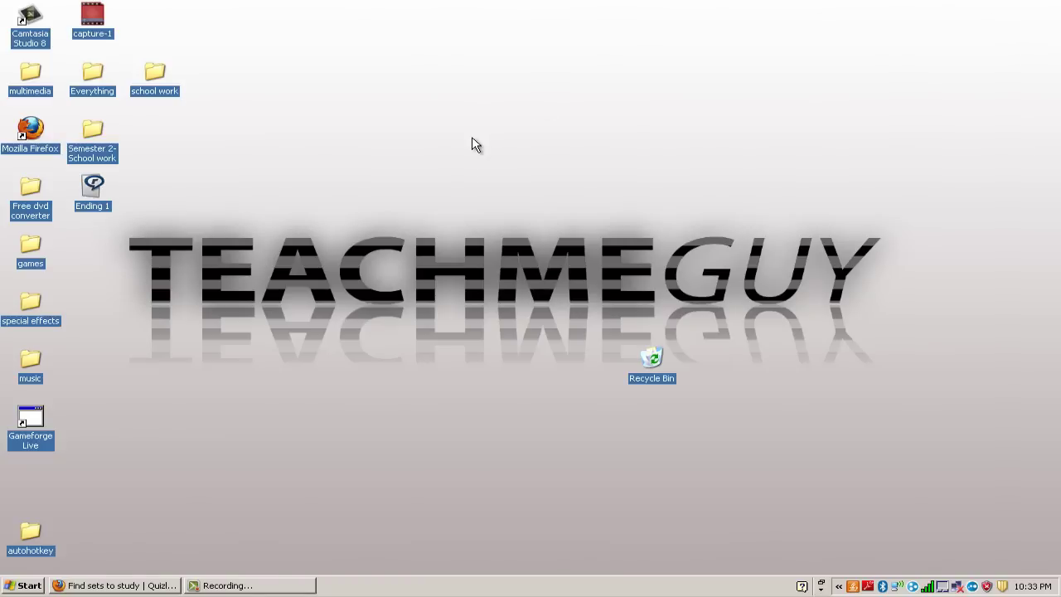